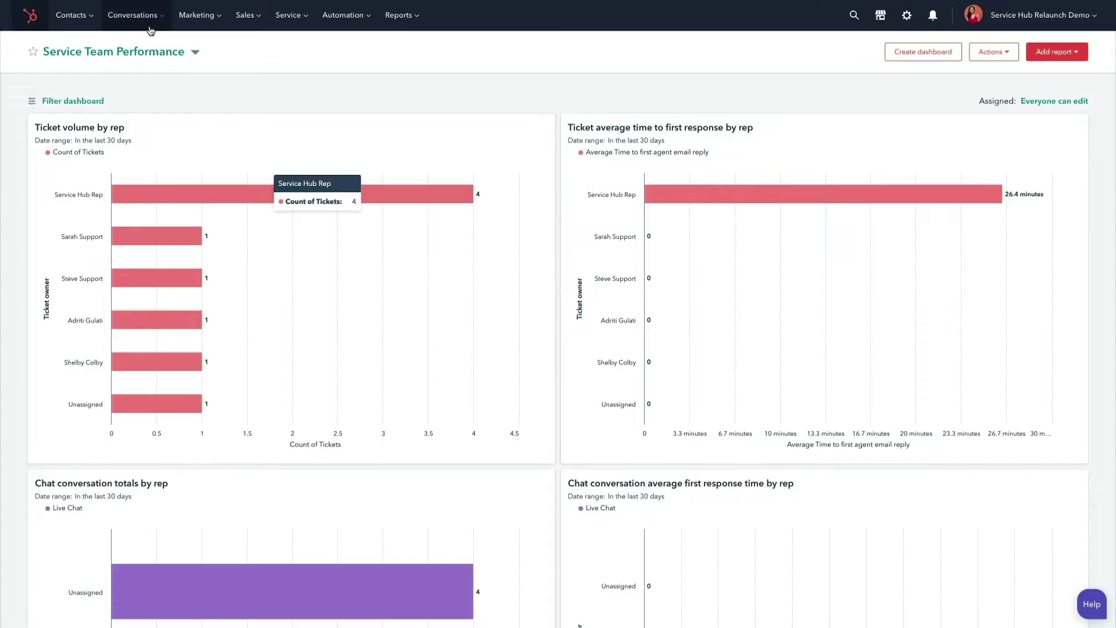
# - Open the conversations inbox, expand the additional inbox views, and examine the contact and ticket details of the selected conversation
pyautogui.click(131, 13)
pyautogui.click(160, 49)
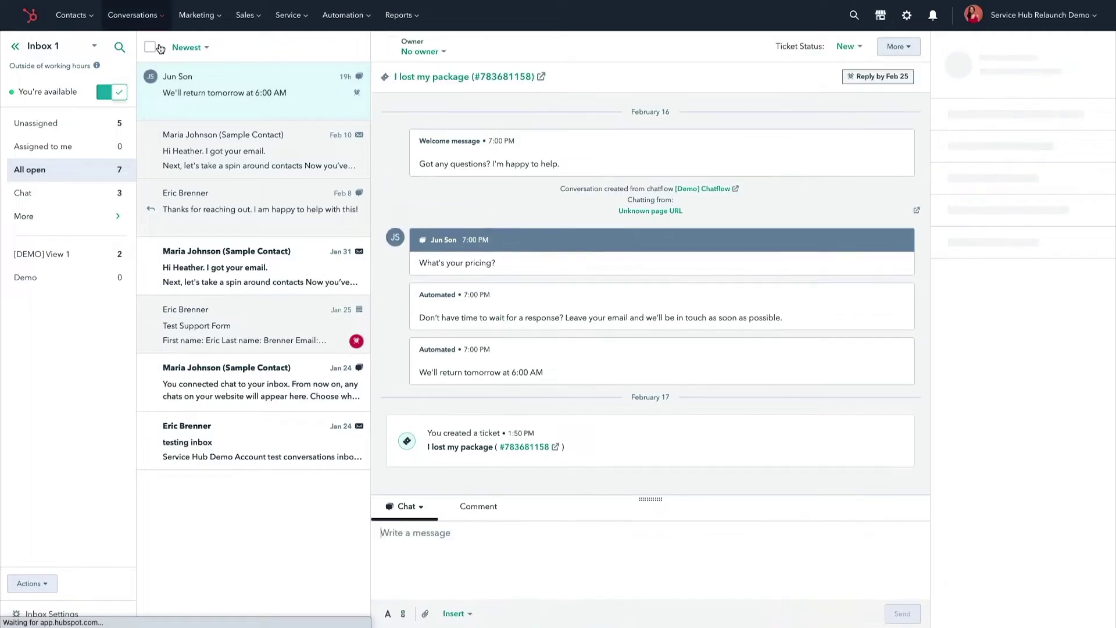
pyautogui.click(120, 218)
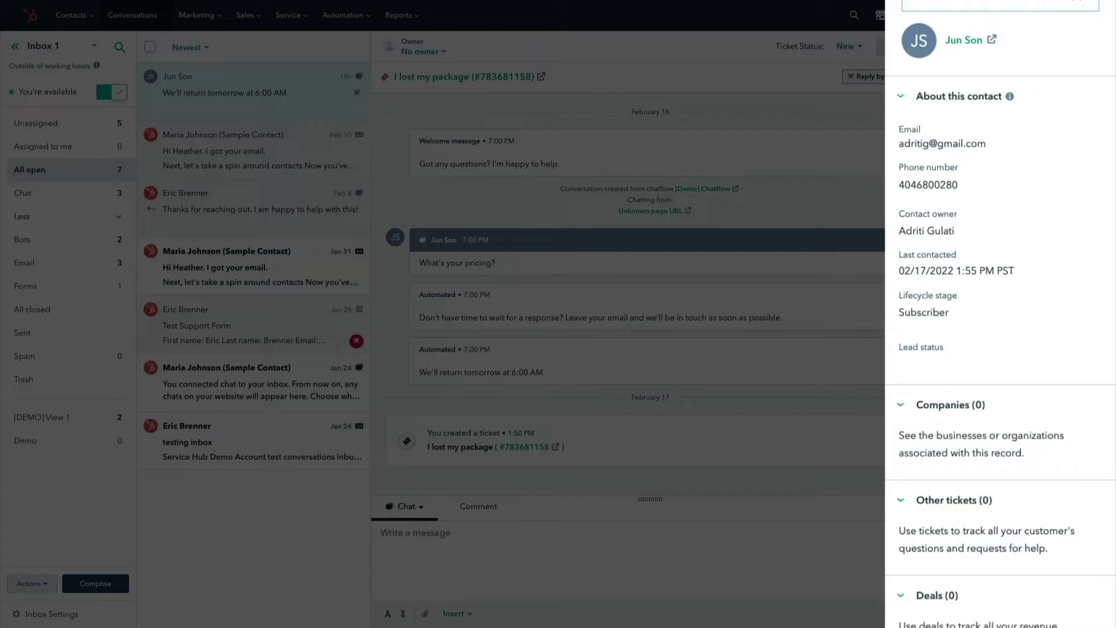
pyautogui.scroll(-6, 1058, 299)
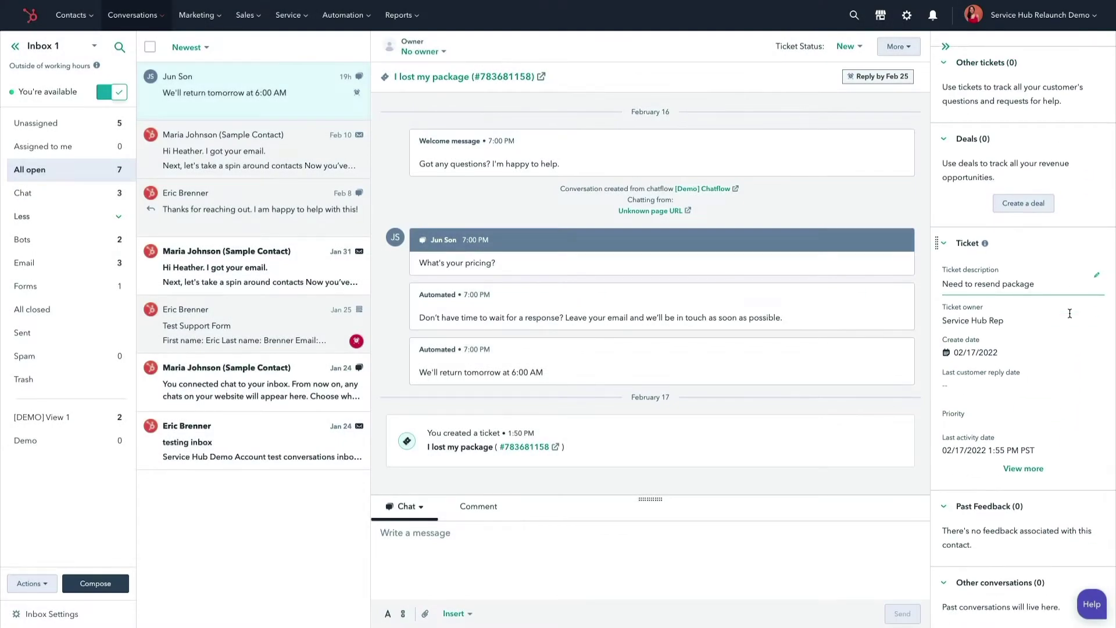
pyautogui.scroll(10, 1071, 318)
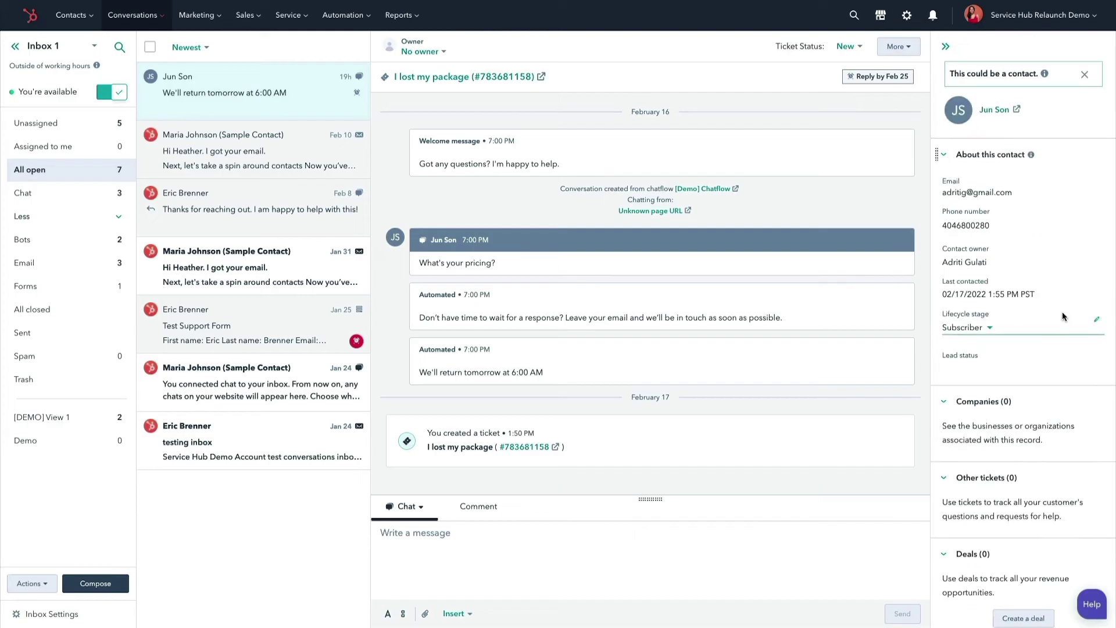
# - Check the insertable content types for a reply, switch the reply channel to Email, and draft "Following up on our chat here.."
pyautogui.click(456, 615)
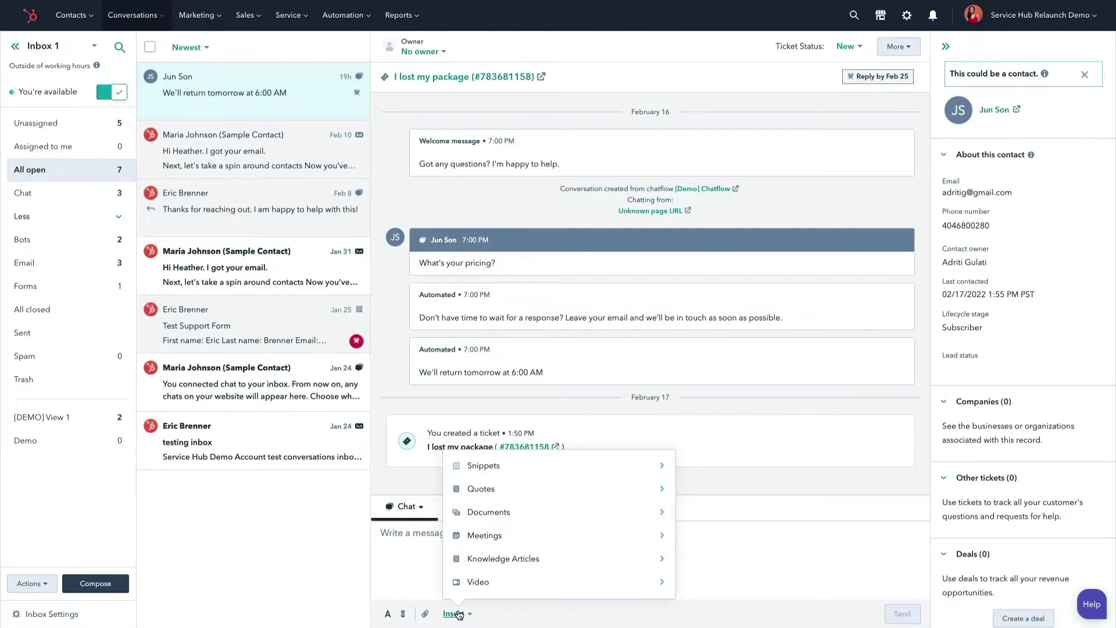
pyautogui.click(457, 614)
pyautogui.click(423, 511)
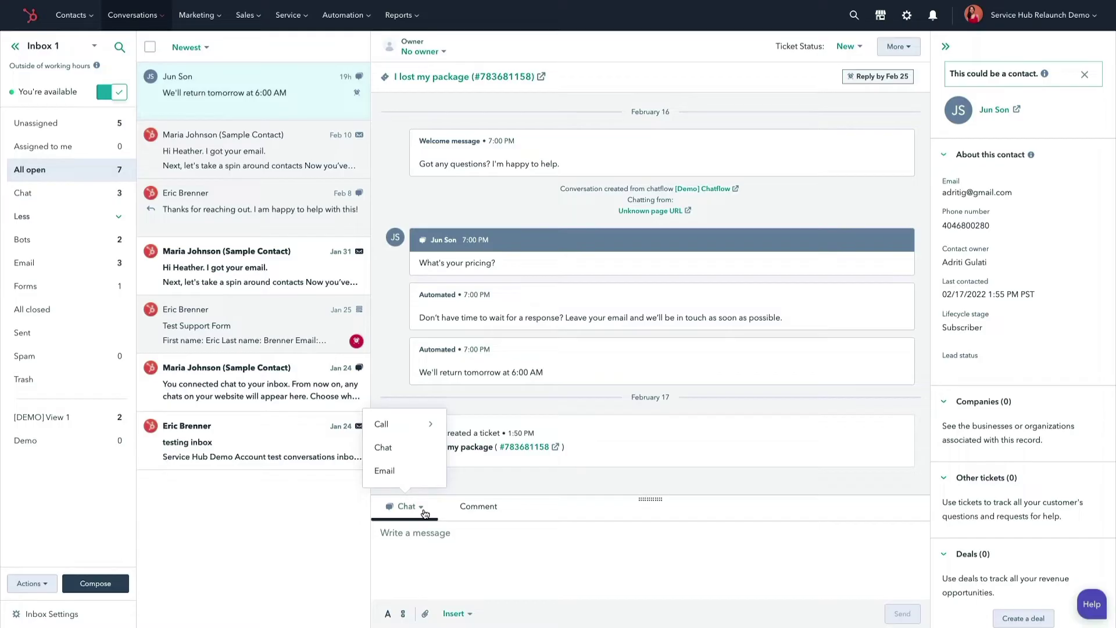
pyautogui.click(410, 472)
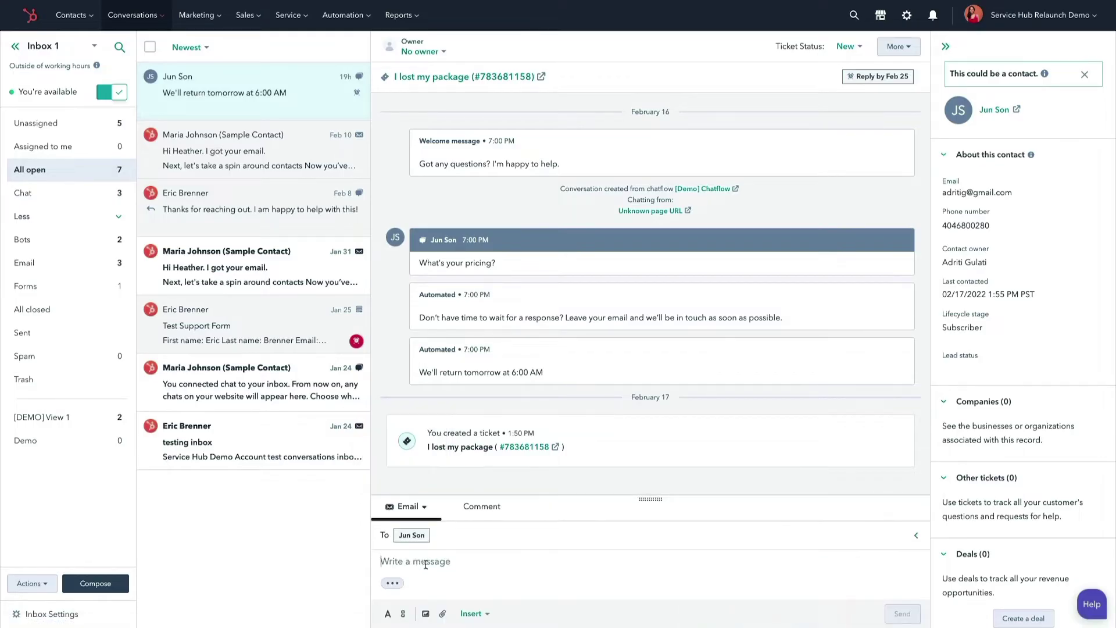
pyautogui.click(425, 565)
pyautogui.write('Followi')
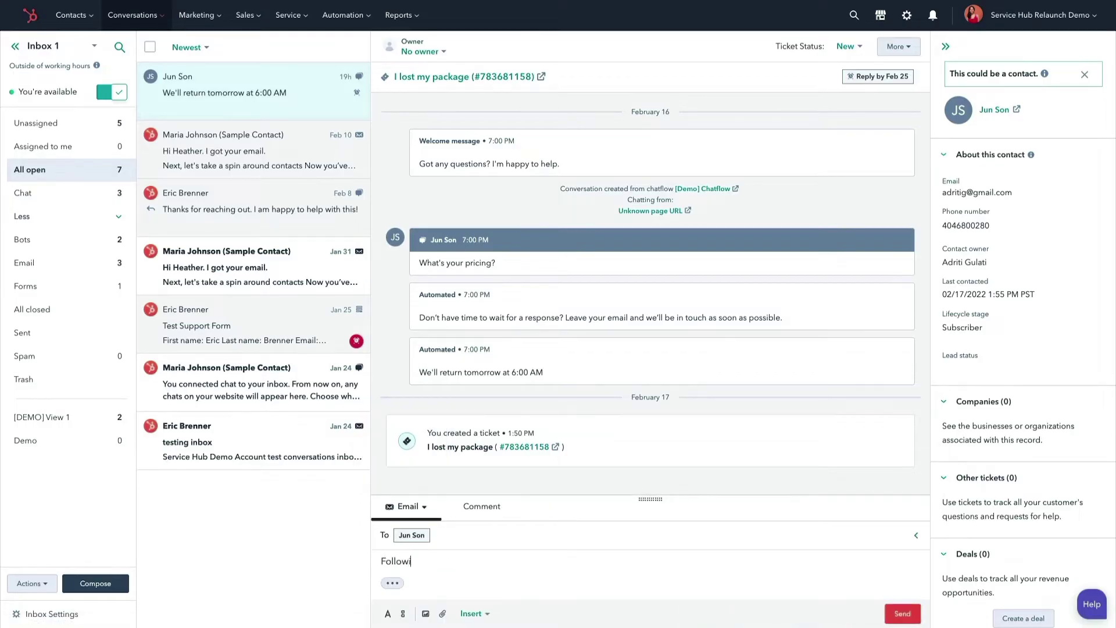
pyautogui.write('ng up on our chat here..')
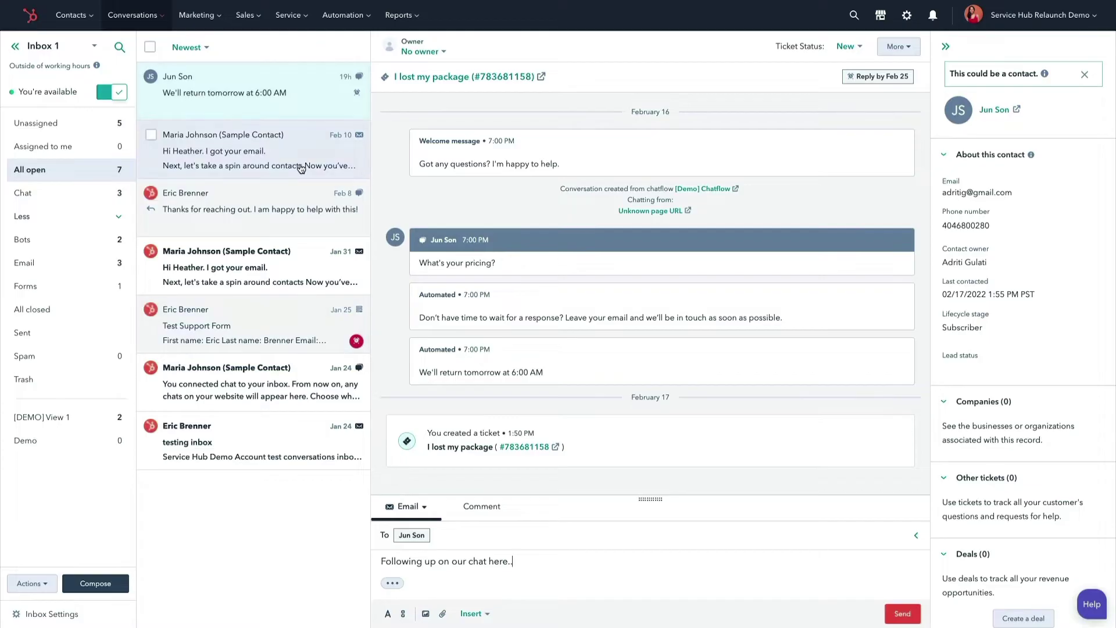
# - Open the service tickets board
pyautogui.moveTo(291, 17)
pyautogui.click(308, 42)
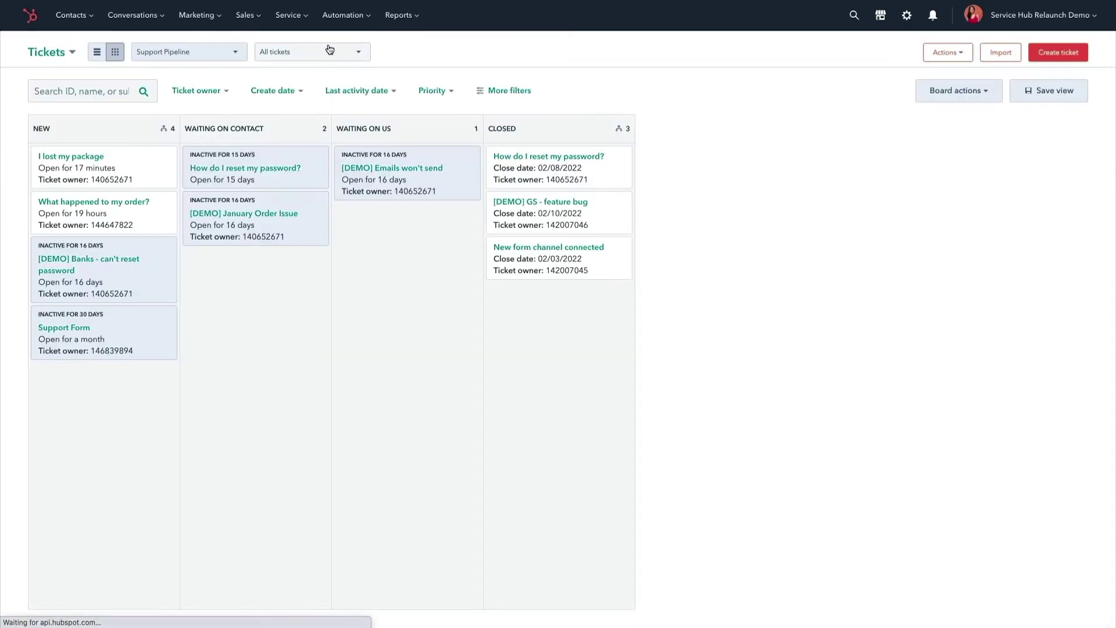
# - Start a new ticket with Onboarding Pipeline and status Initial outreach completed, and close the form without creating it
pyautogui.click(1044, 58)
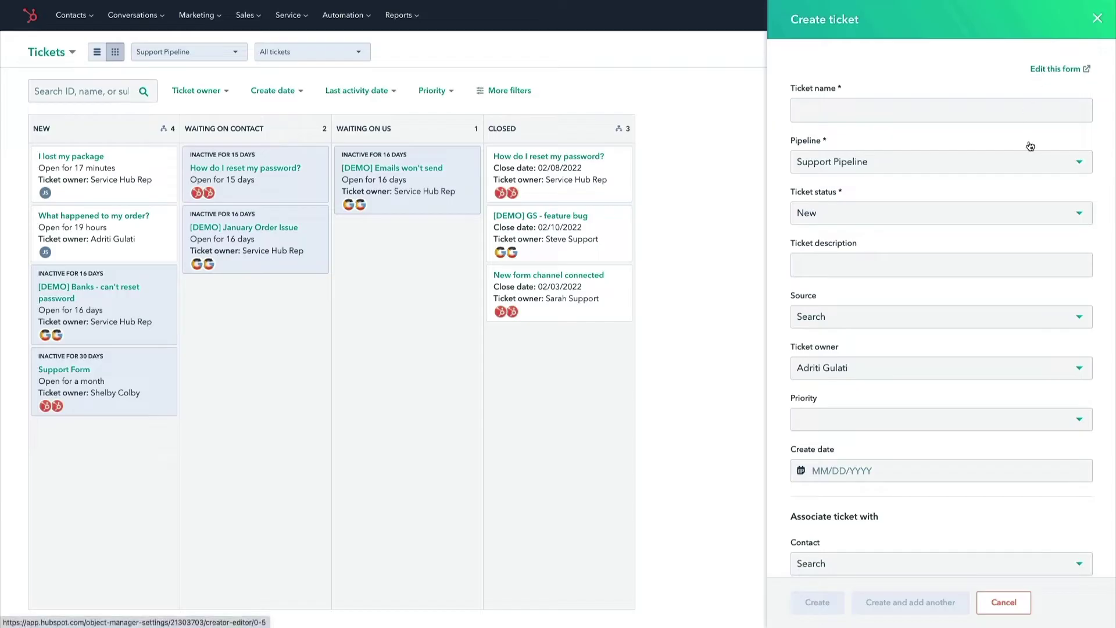
pyautogui.click(1032, 163)
pyautogui.click(1013, 212)
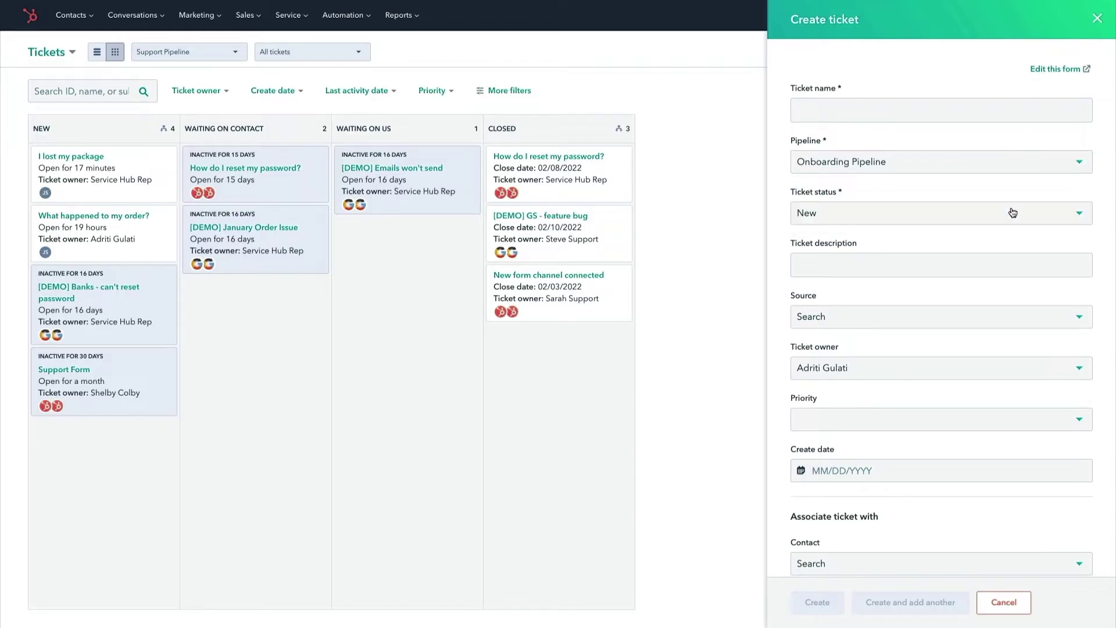
pyautogui.click(1013, 213)
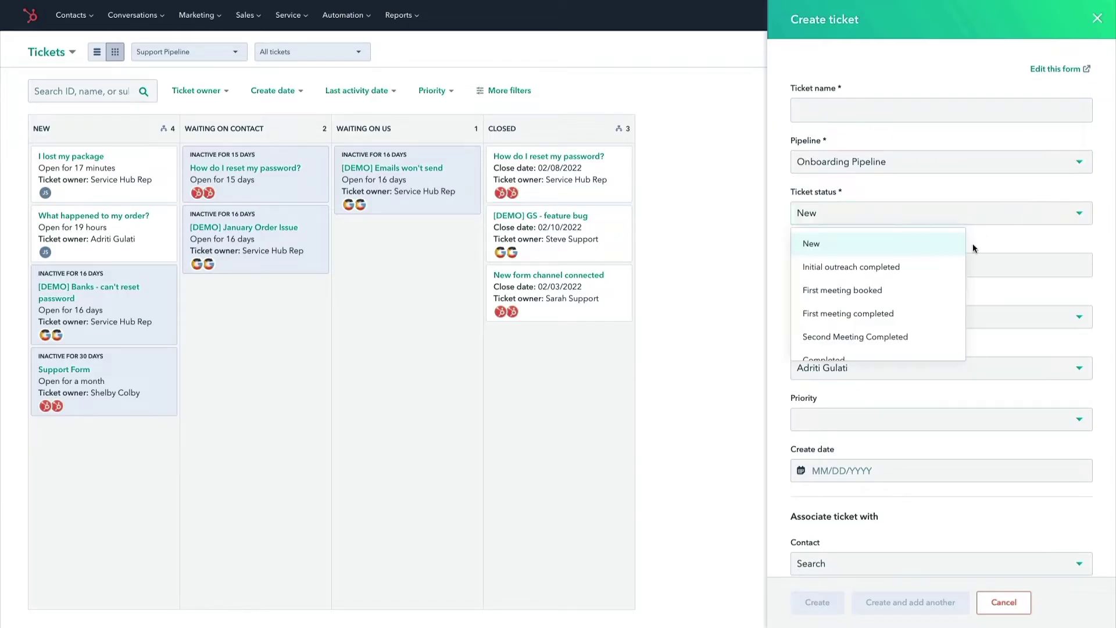
pyautogui.click(943, 268)
pyautogui.scroll(-2, 1108, 274)
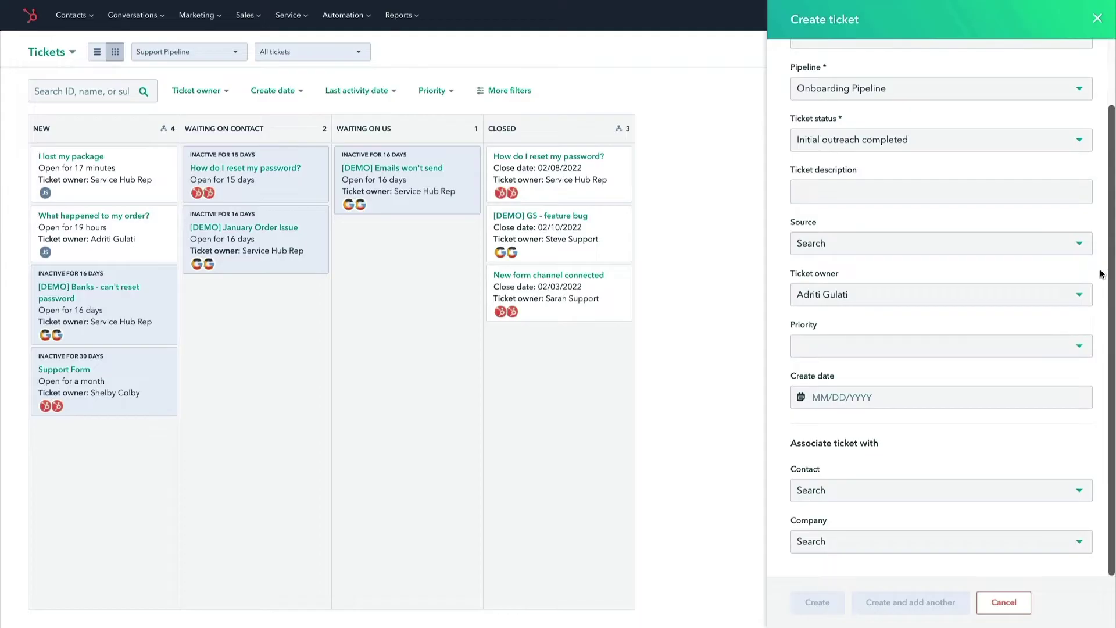
pyautogui.click(1098, 27)
# - Open the "I lost my package" ticket and create a task titled "Follow up" on it
pyautogui.click(61, 155)
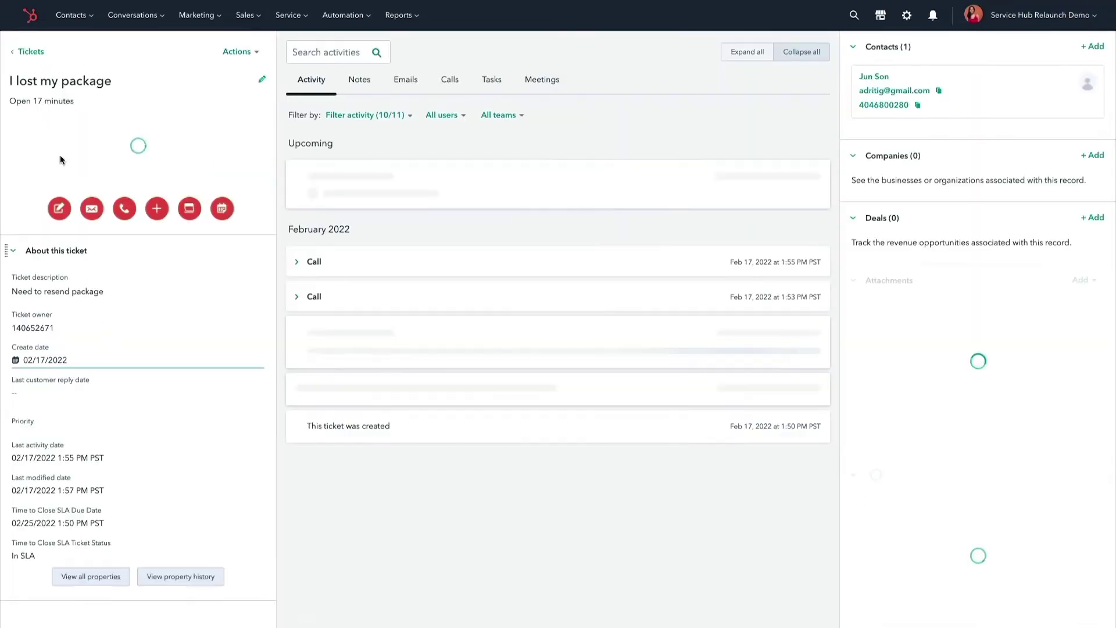
pyautogui.click(189, 164)
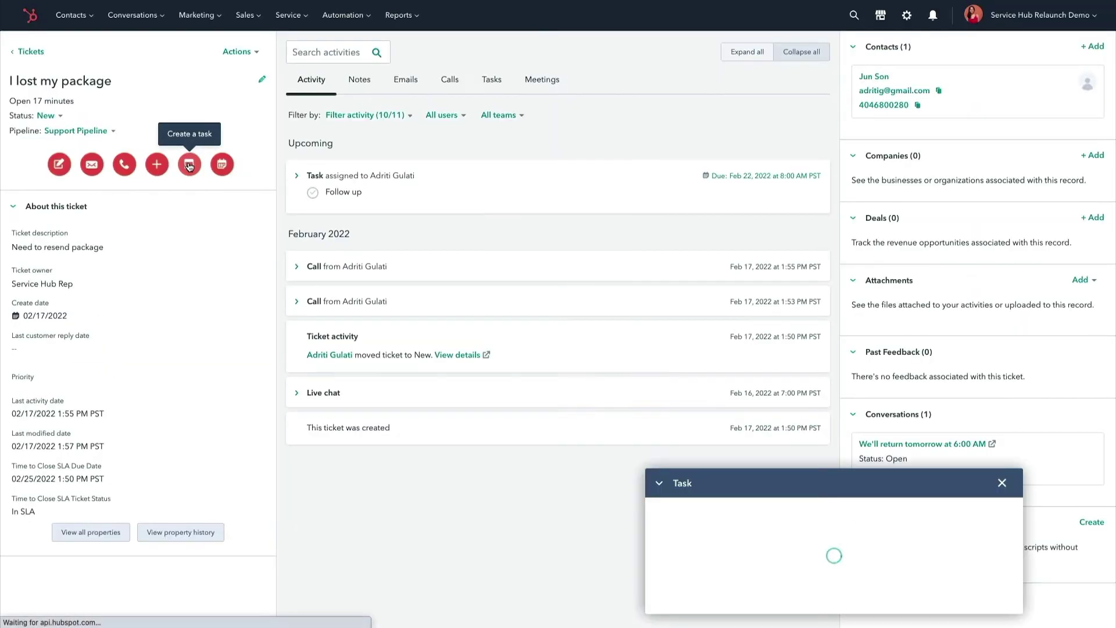
pyautogui.write('Follow up')
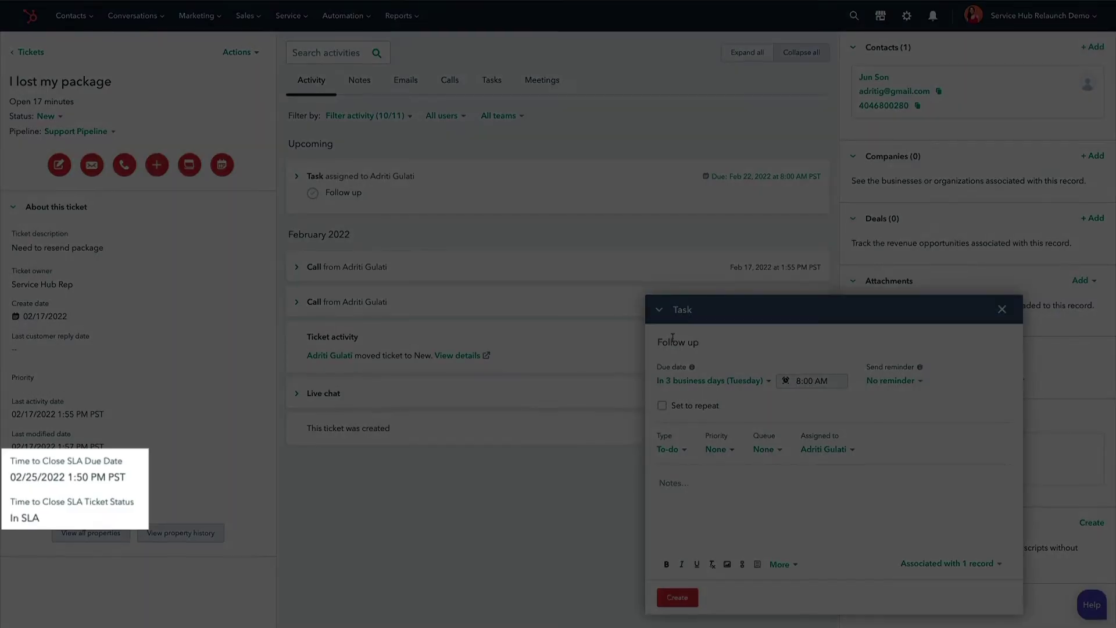
pyautogui.click(678, 598)
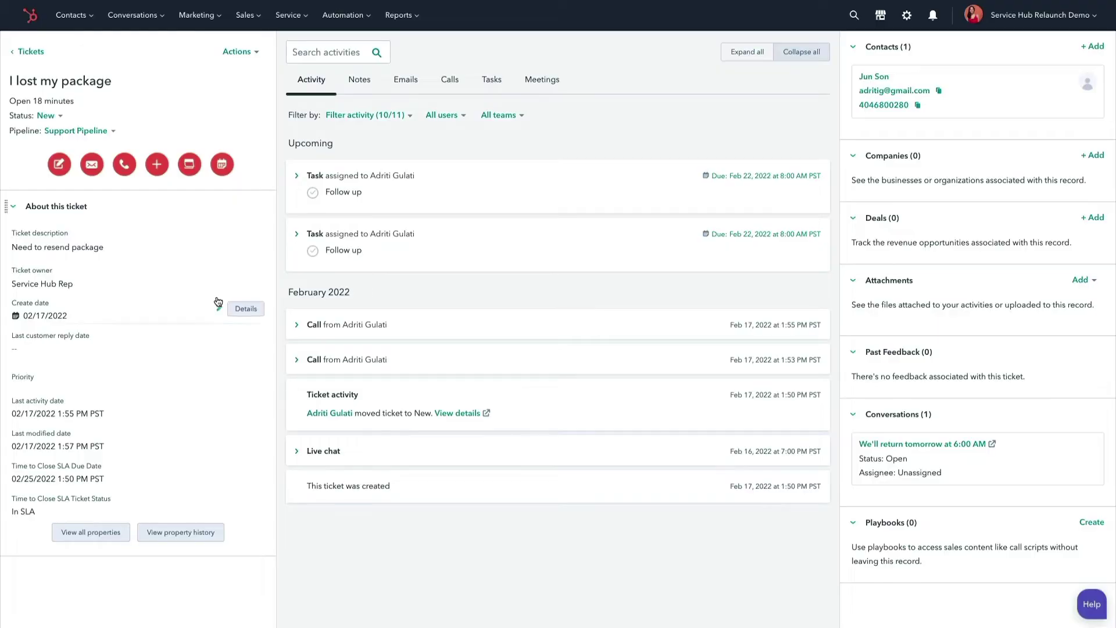
# - View the ticket's phone call options, and read through the transcript of its most recent call in Call Review
pyautogui.click(128, 168)
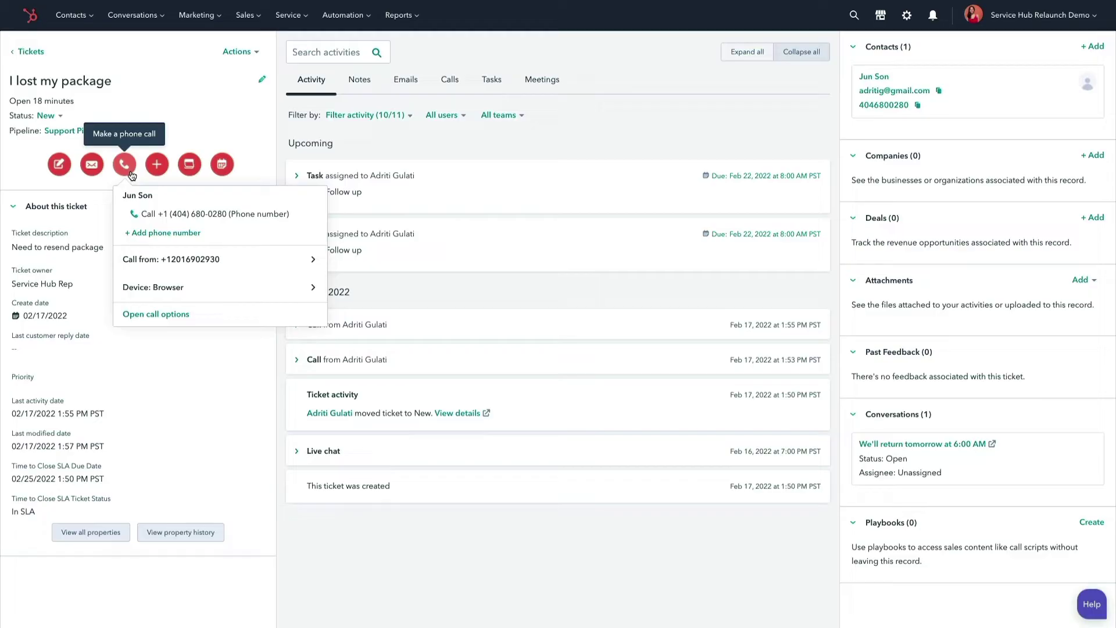
pyautogui.click(131, 175)
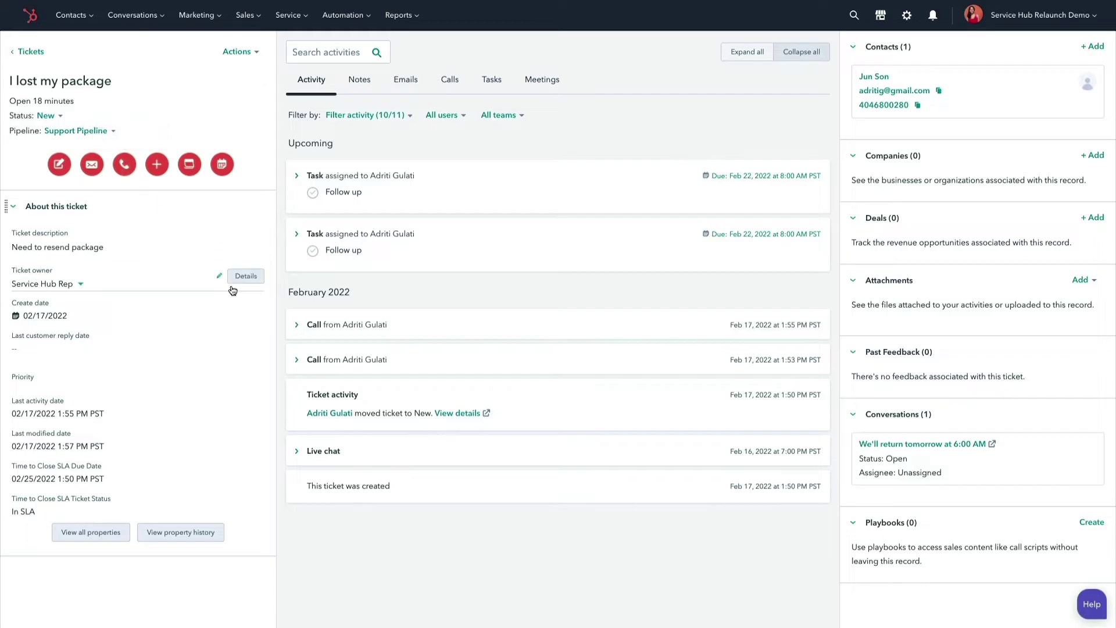
pyautogui.click(296, 326)
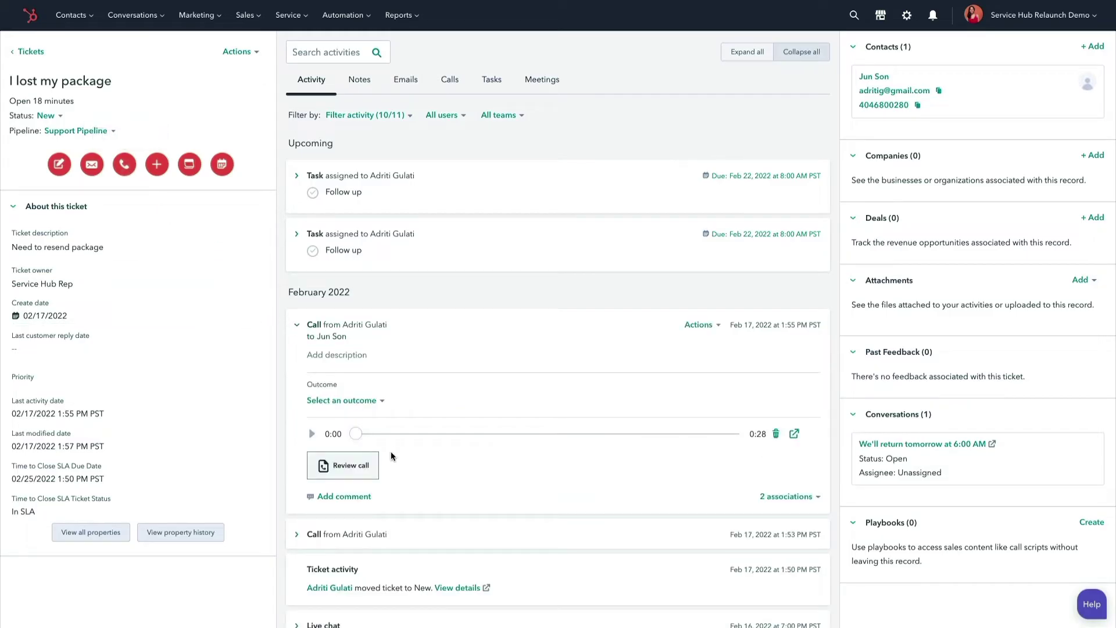
pyautogui.click(366, 468)
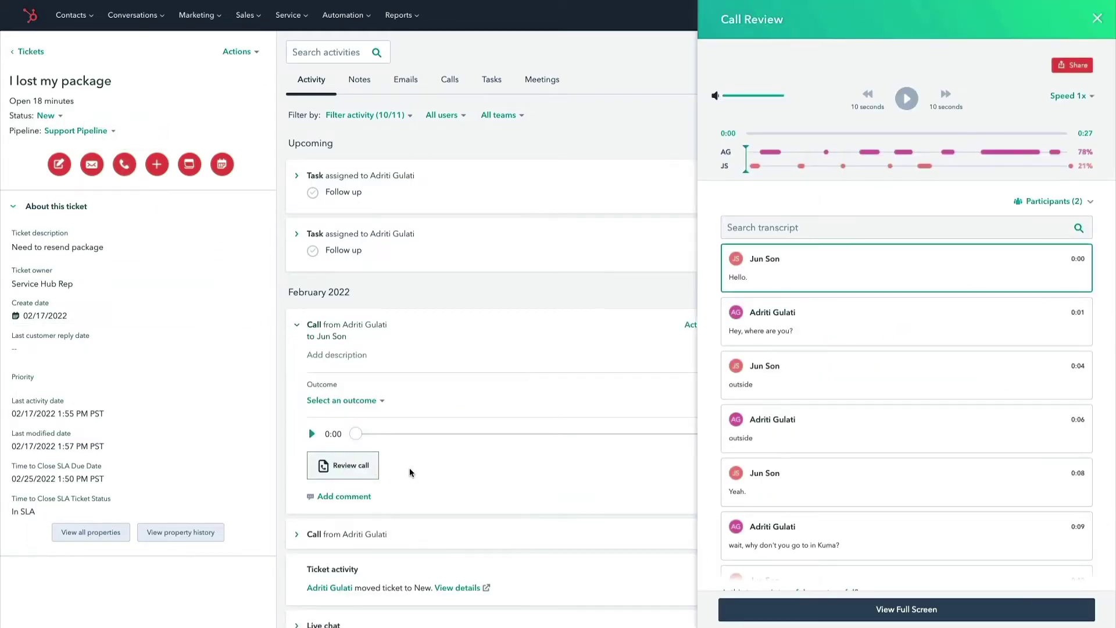
pyautogui.scroll(-5, 912, 457)
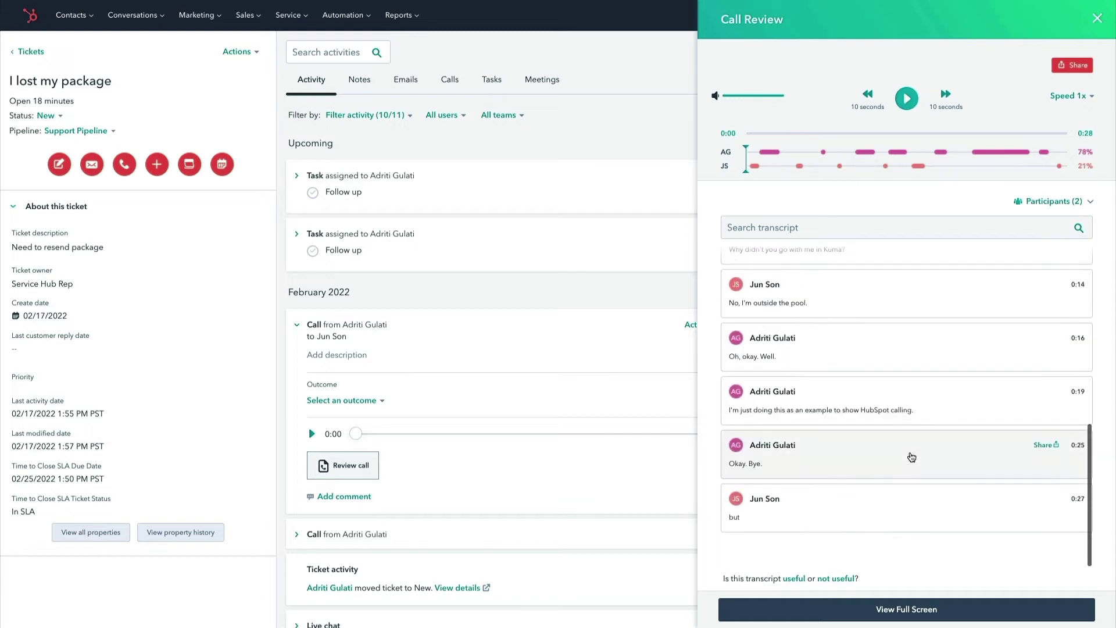
pyautogui.scroll(5, 912, 457)
pyautogui.click(1098, 19)
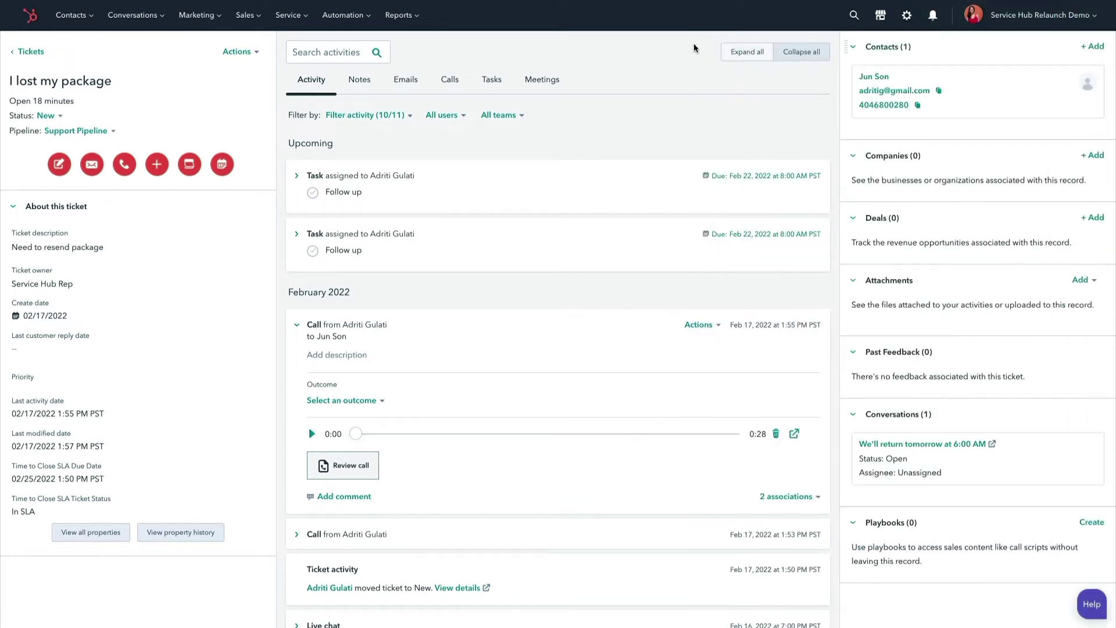
# - Open the chatflows list and examine the options for creating a new Website chatflow
pyautogui.moveTo(156, 29)
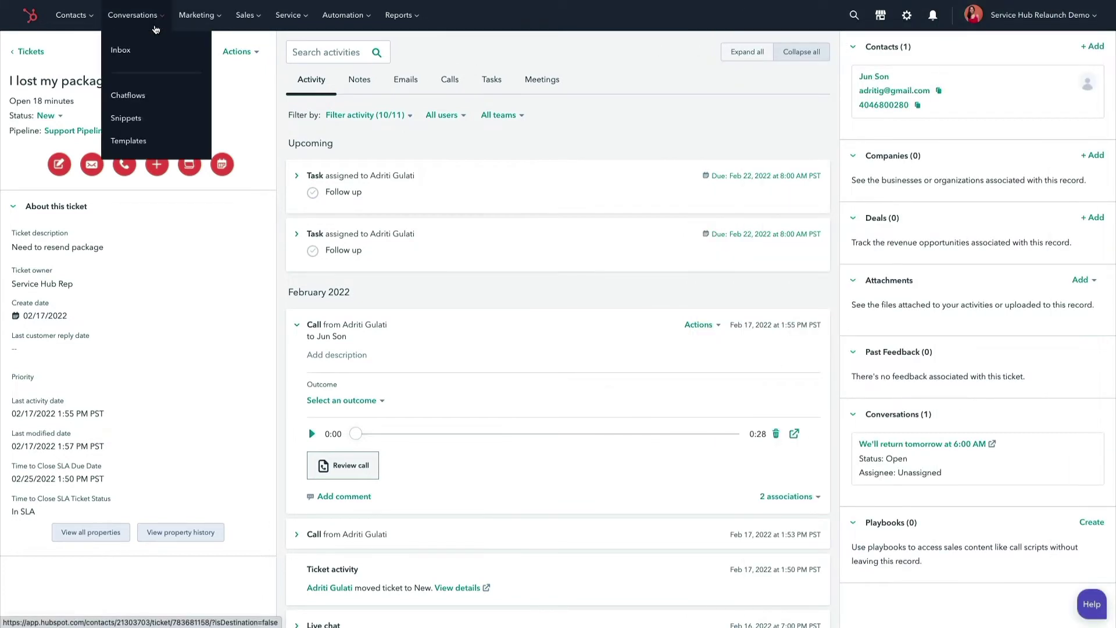
pyautogui.click(155, 91)
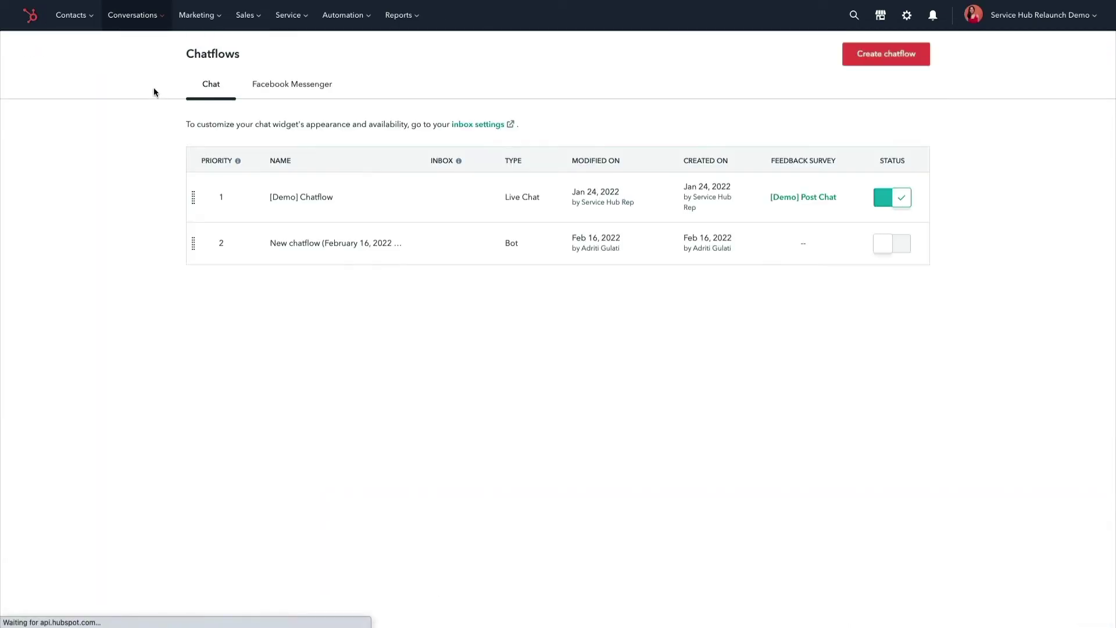
pyautogui.click(873, 52)
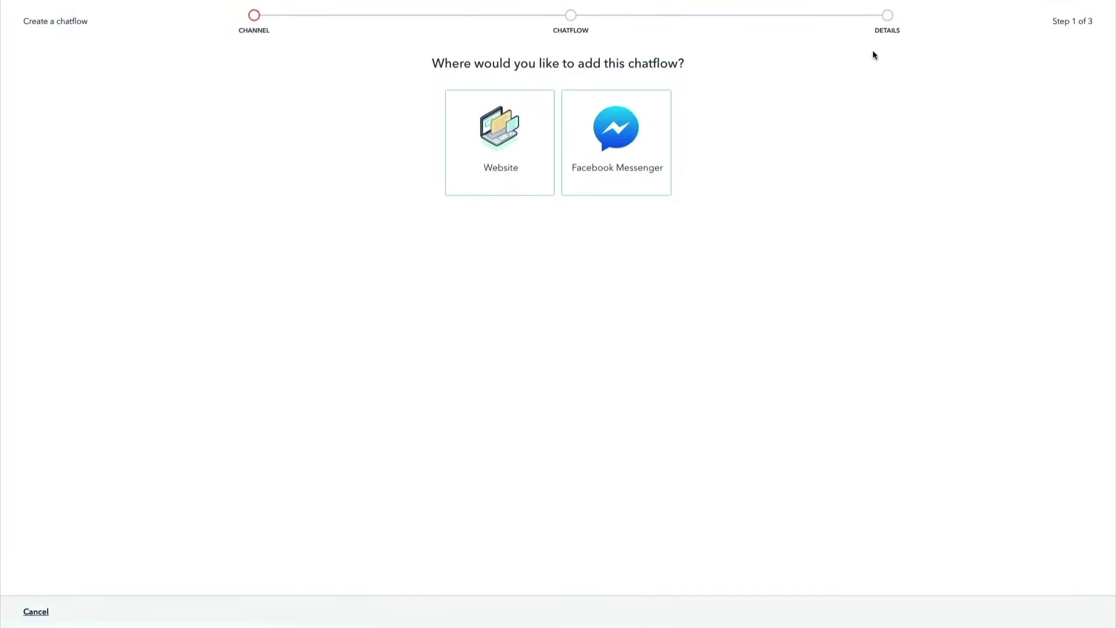
pyautogui.click(507, 150)
pyautogui.scroll(-7, 332, 187)
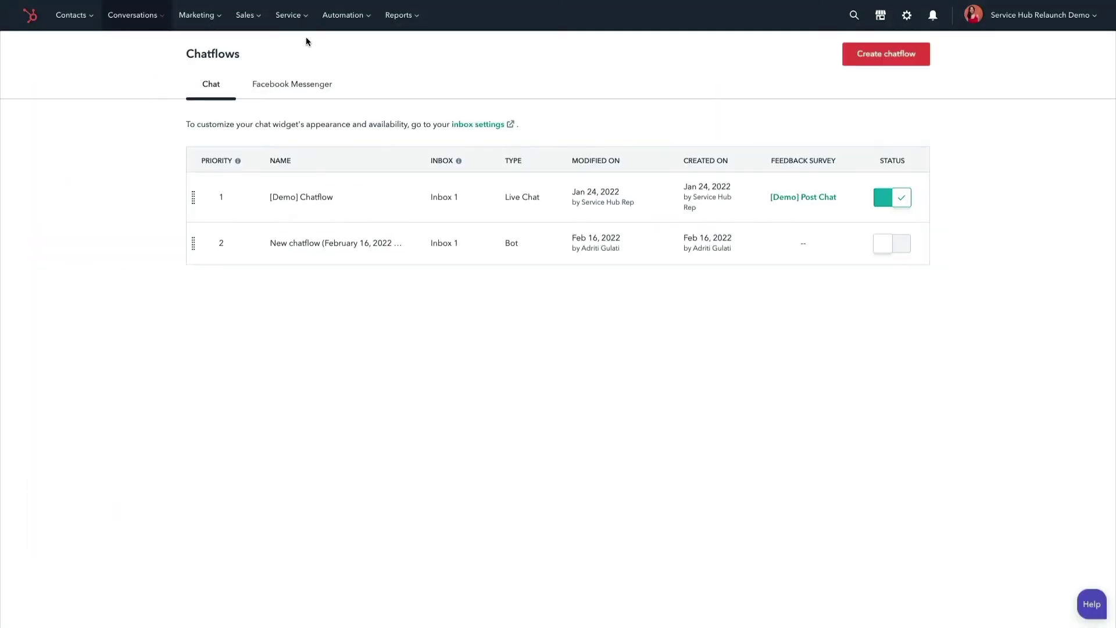
# - Open the Knowledge Base, view its list of articles, and examine the article health and search insights
pyautogui.moveTo(305, 28)
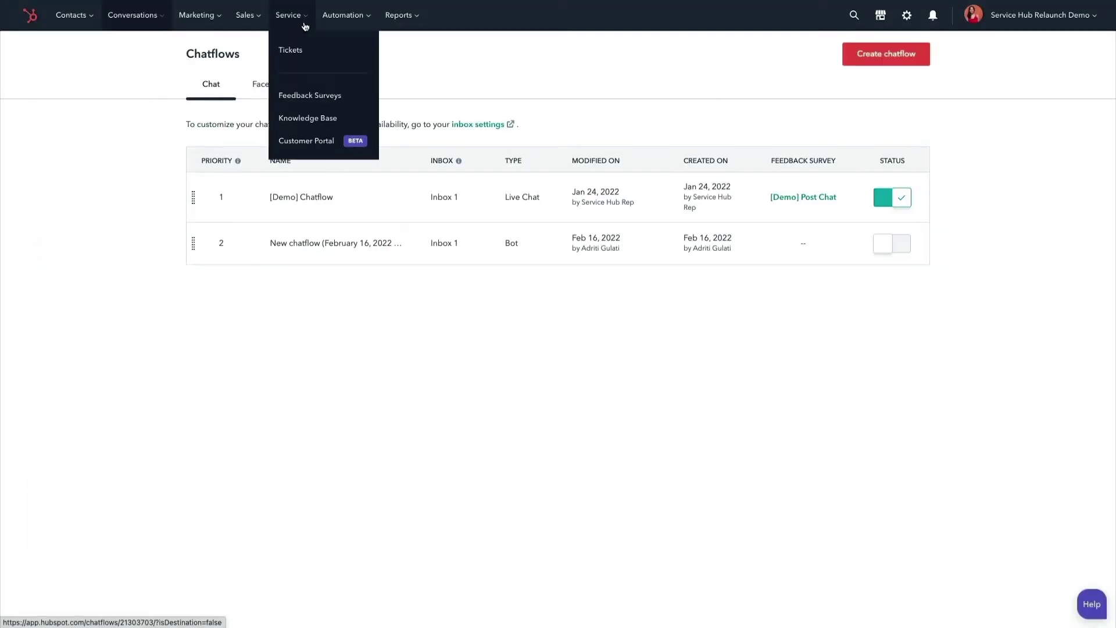
pyautogui.click(326, 117)
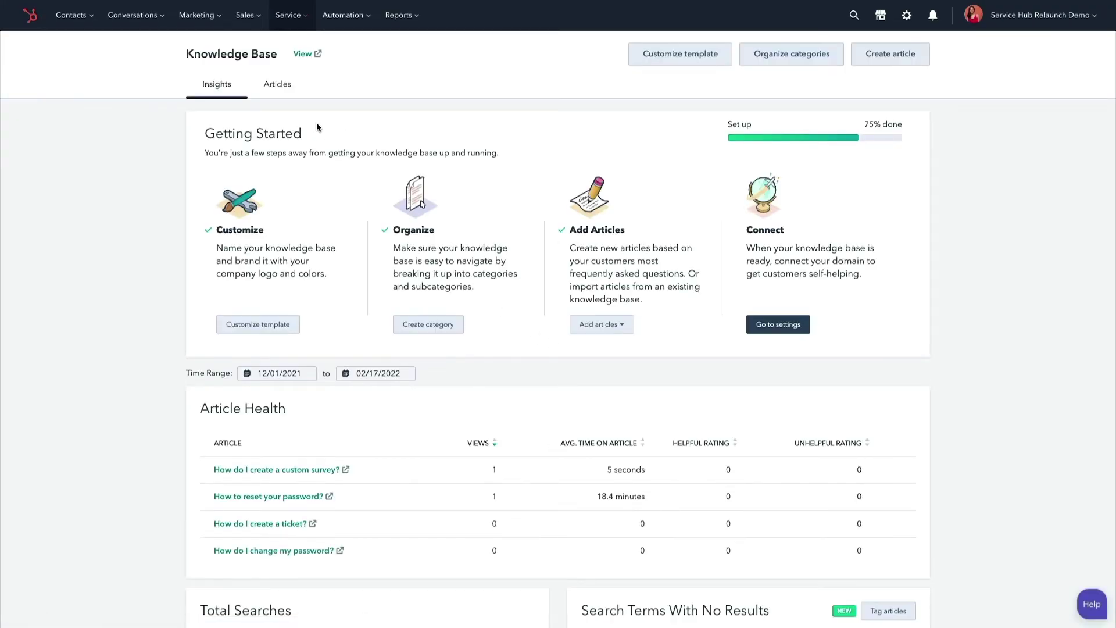
pyautogui.click(286, 83)
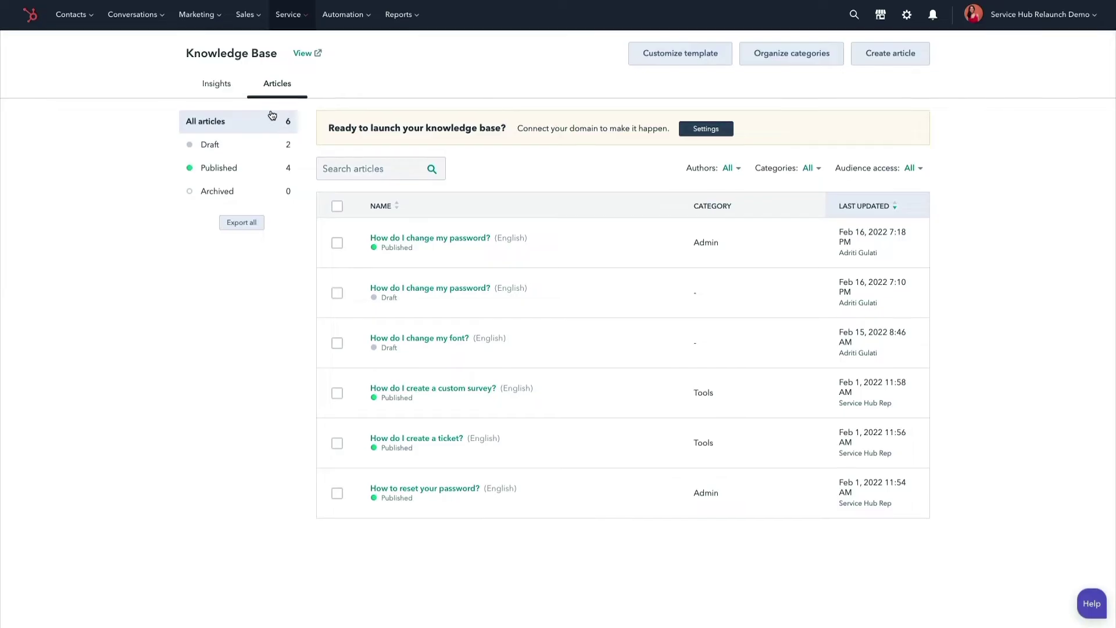
pyautogui.click(228, 88)
pyautogui.scroll(-3, 339, 125)
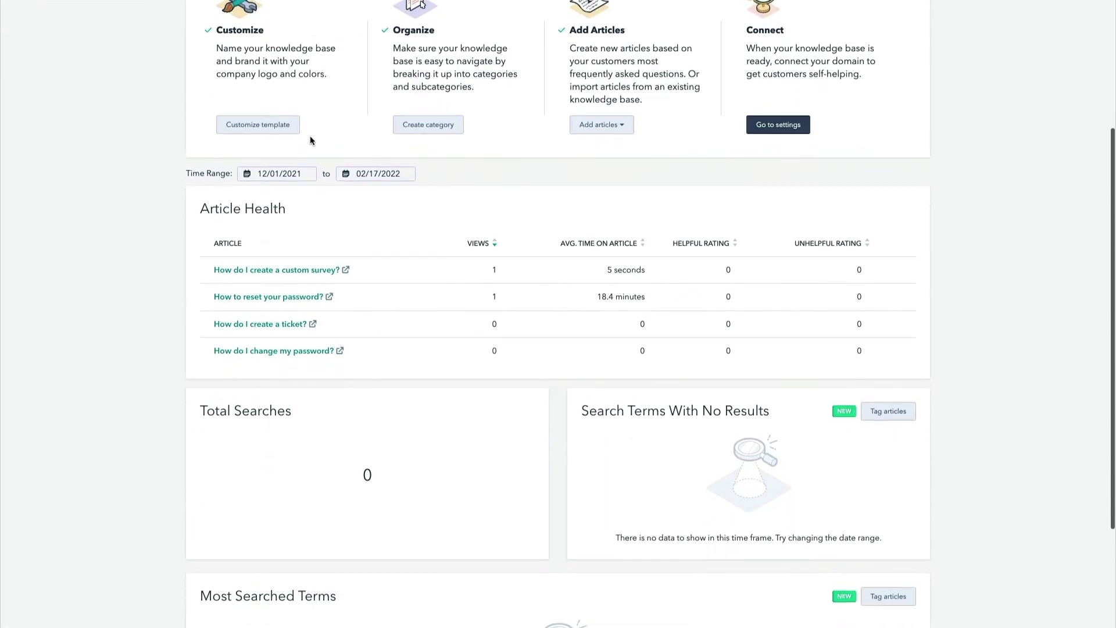
pyautogui.scroll(-3, 134, 202)
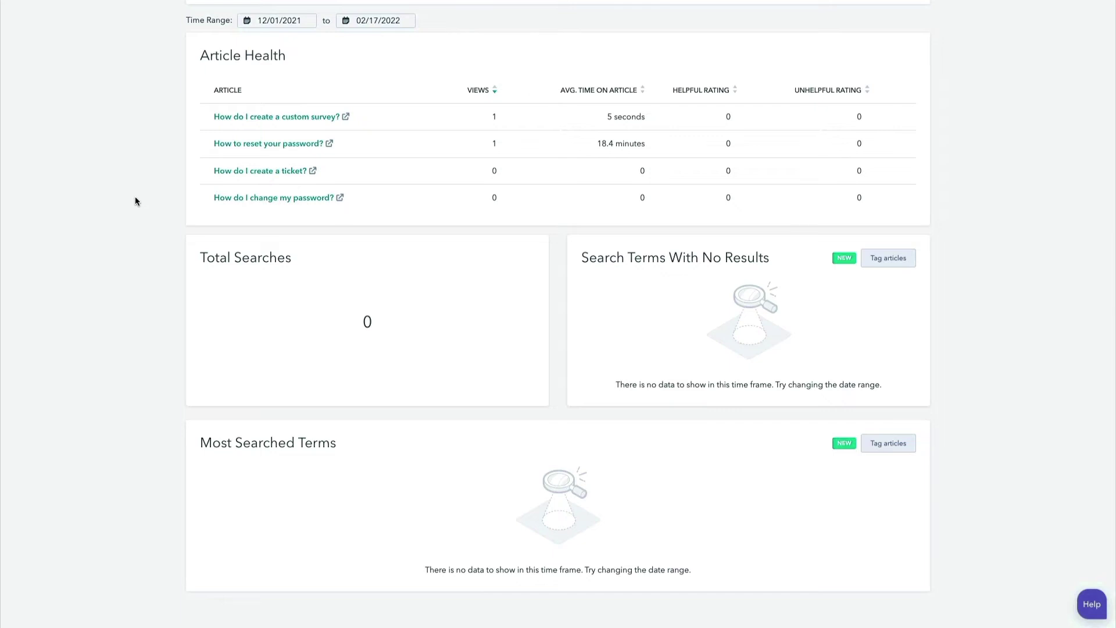
pyautogui.scroll(6, 134, 201)
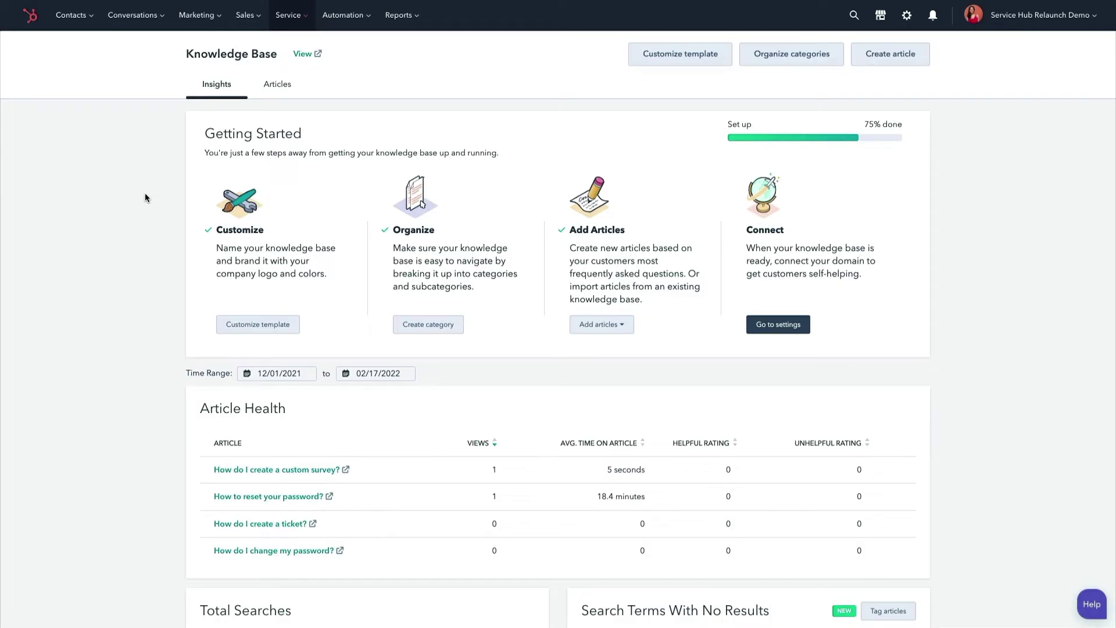
# - Open the Customer Portal settings, inspect the ticket listing page template in the theme editor, and return to the settings
pyautogui.moveTo(288, 15)
pyautogui.click(313, 137)
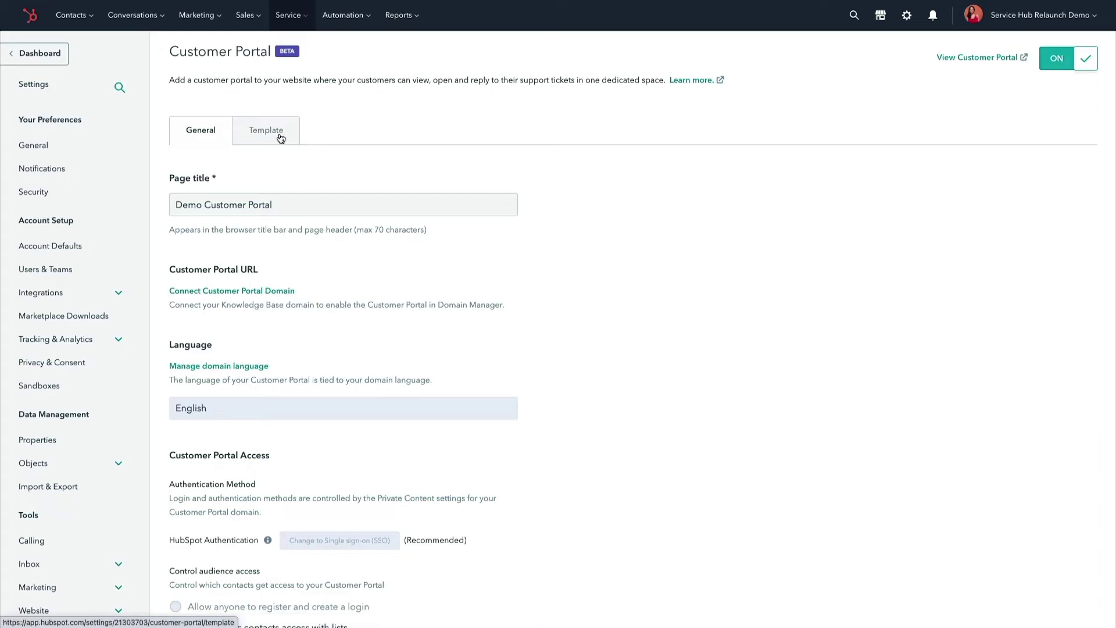
pyautogui.click(280, 137)
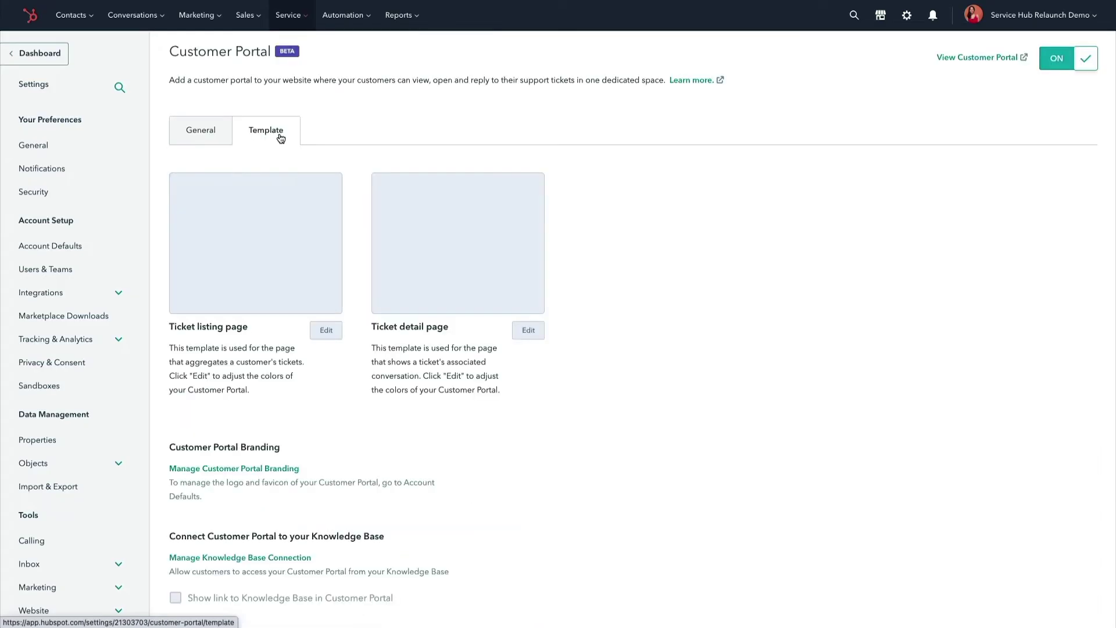
pyautogui.click(317, 331)
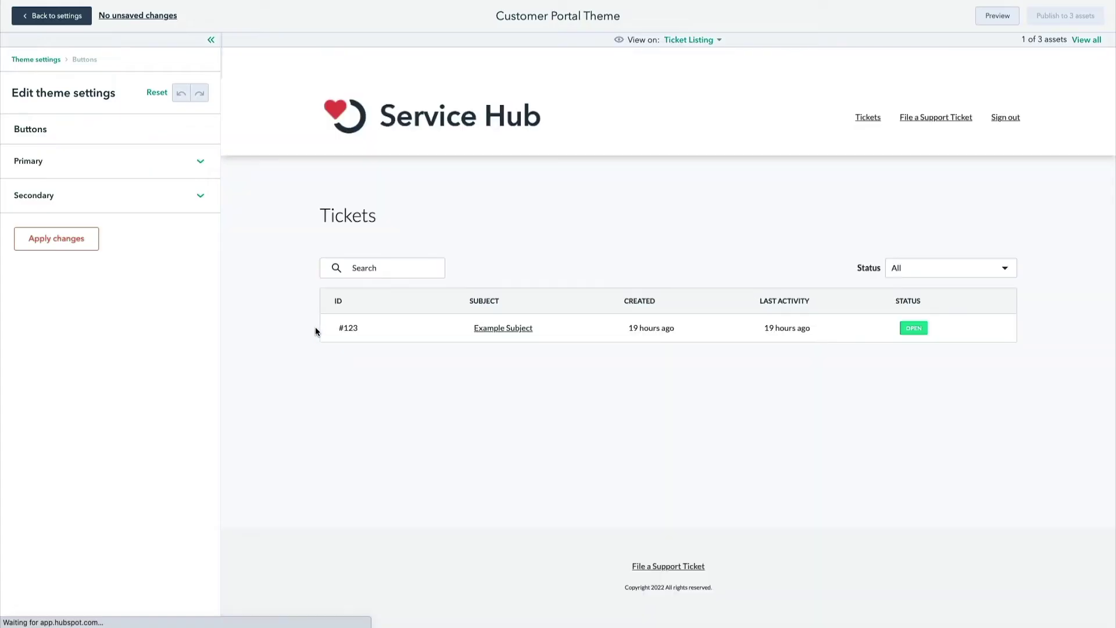
pyautogui.click(1006, 272)
pyautogui.click(1007, 273)
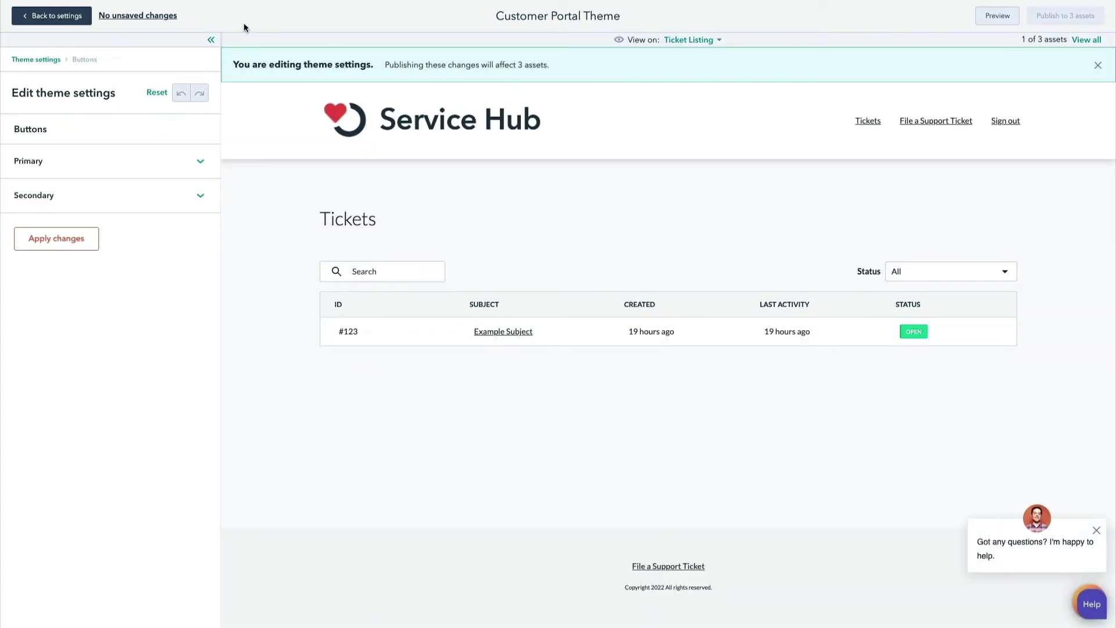
pyautogui.click(73, 15)
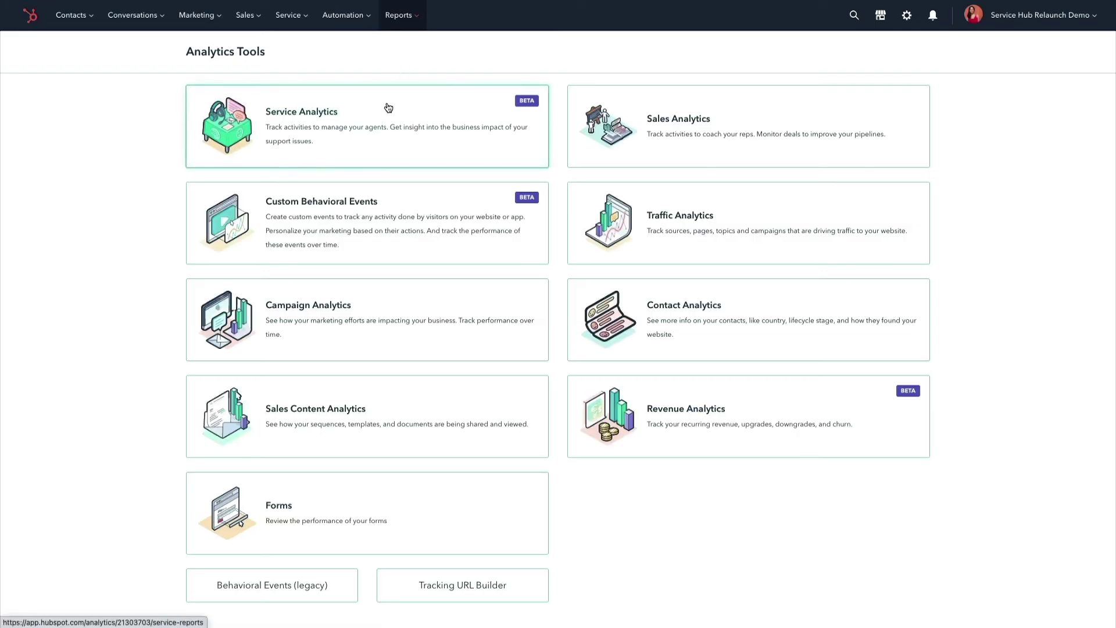
# - Open Service Analytics and examine the date range options of the total support volume report
pyautogui.click(388, 108)
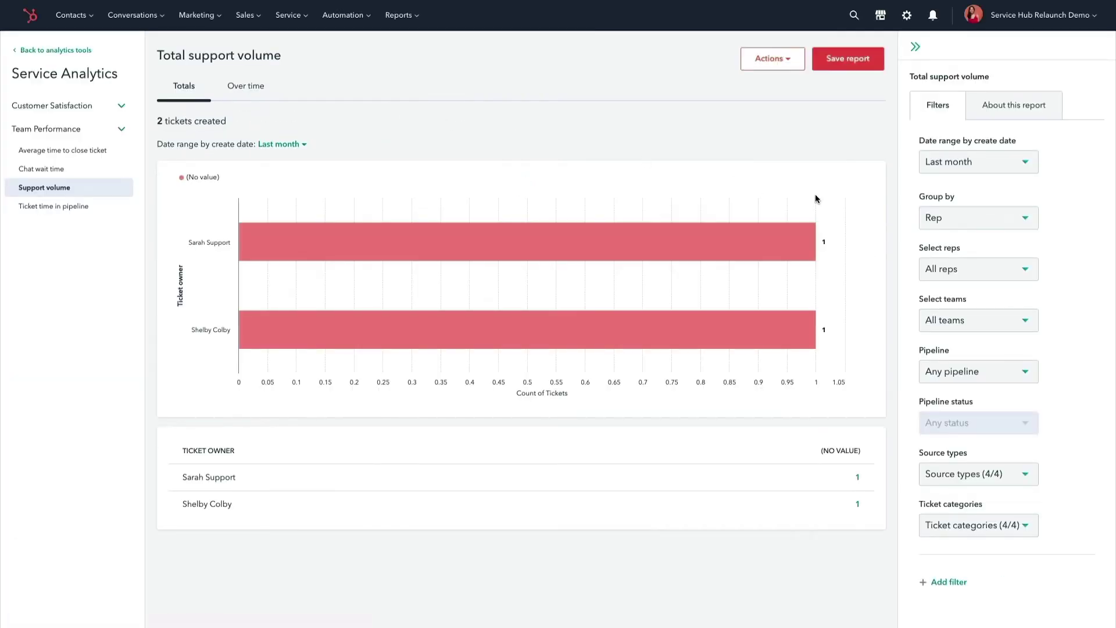
pyautogui.click(945, 167)
pyautogui.click(954, 193)
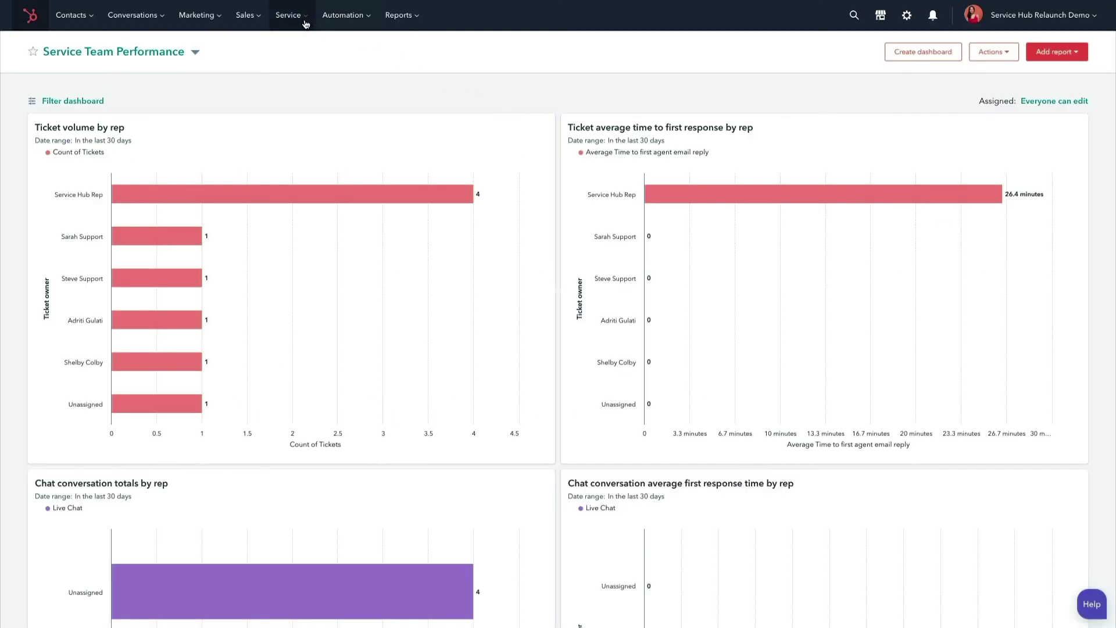
# - Open Feedback Surveys, start a new survey, and read how the Custom survey template works
pyautogui.moveTo(304, 23)
pyautogui.click(318, 93)
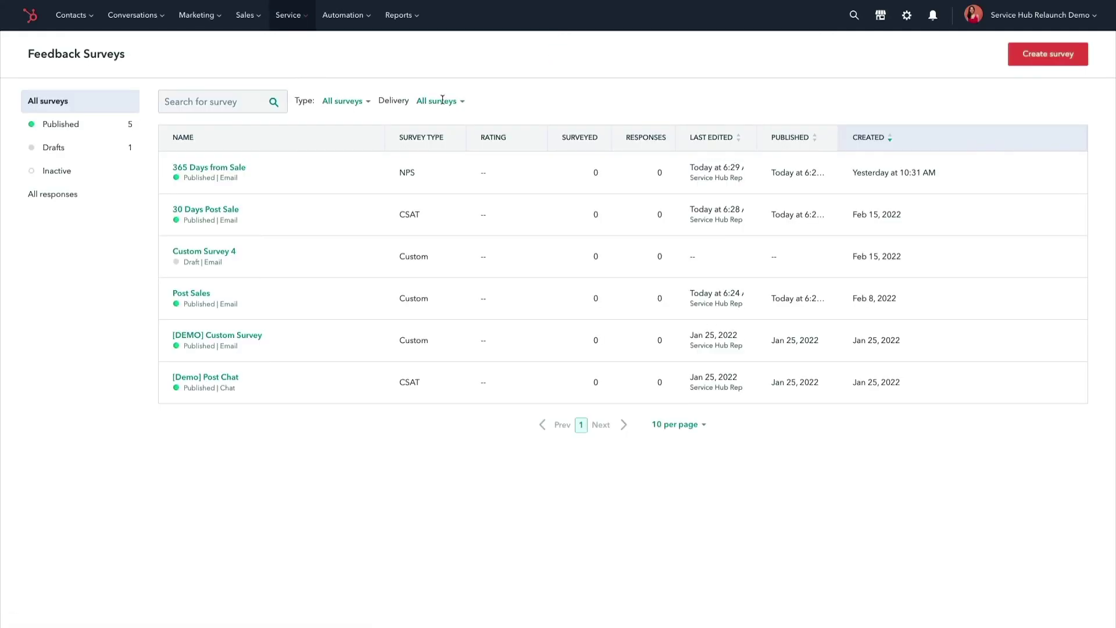
pyautogui.click(1016, 55)
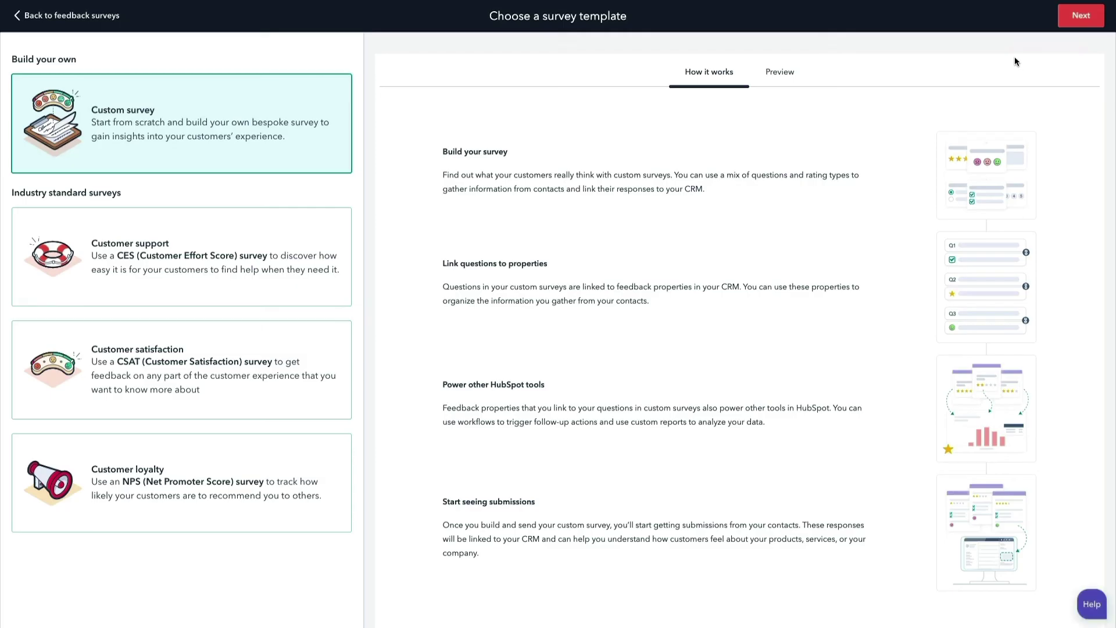
pyautogui.scroll(-1, 1002, 221)
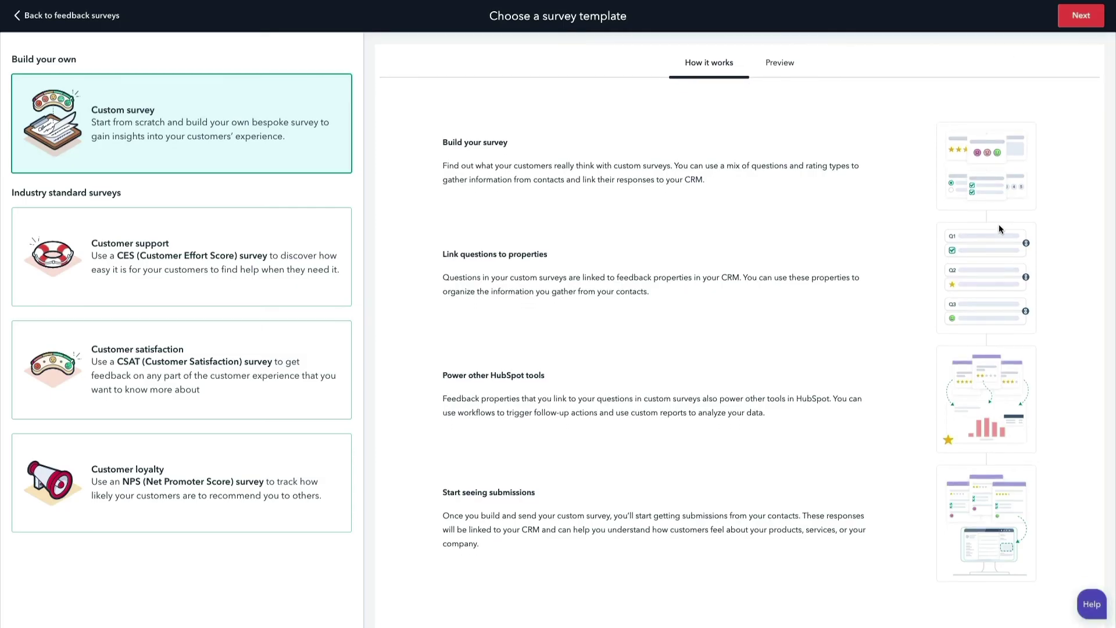
pyautogui.scroll(1, 999, 224)
# - Preview the Custom survey template's questions down to the end, and return to the feedback surveys list
pyautogui.click(773, 71)
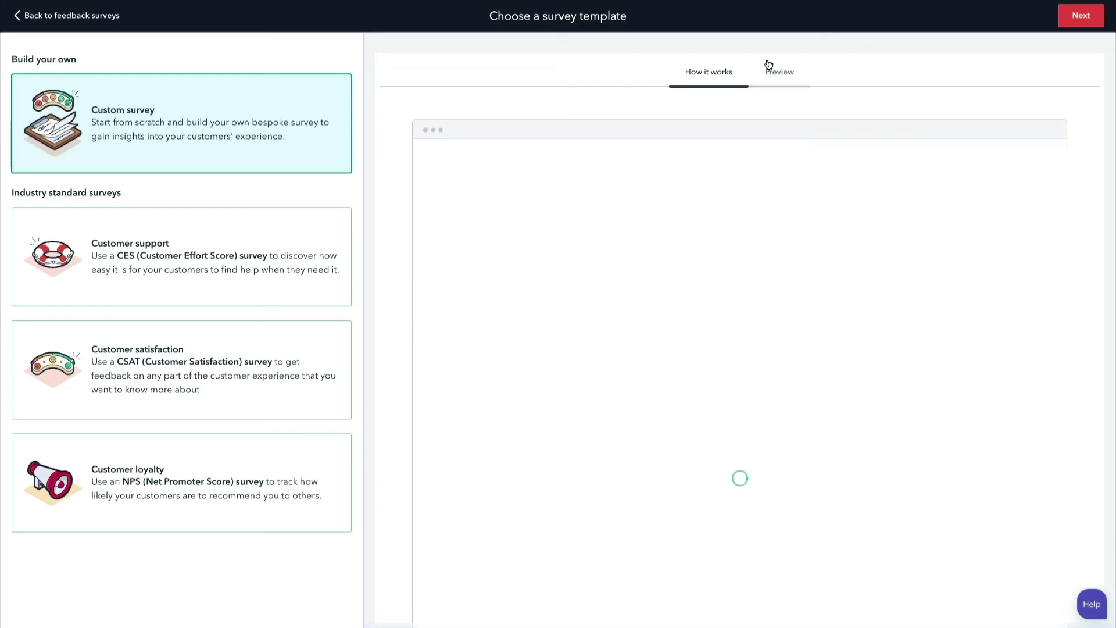
pyautogui.scroll(-3, 908, 220)
pyautogui.scroll(-2, 909, 220)
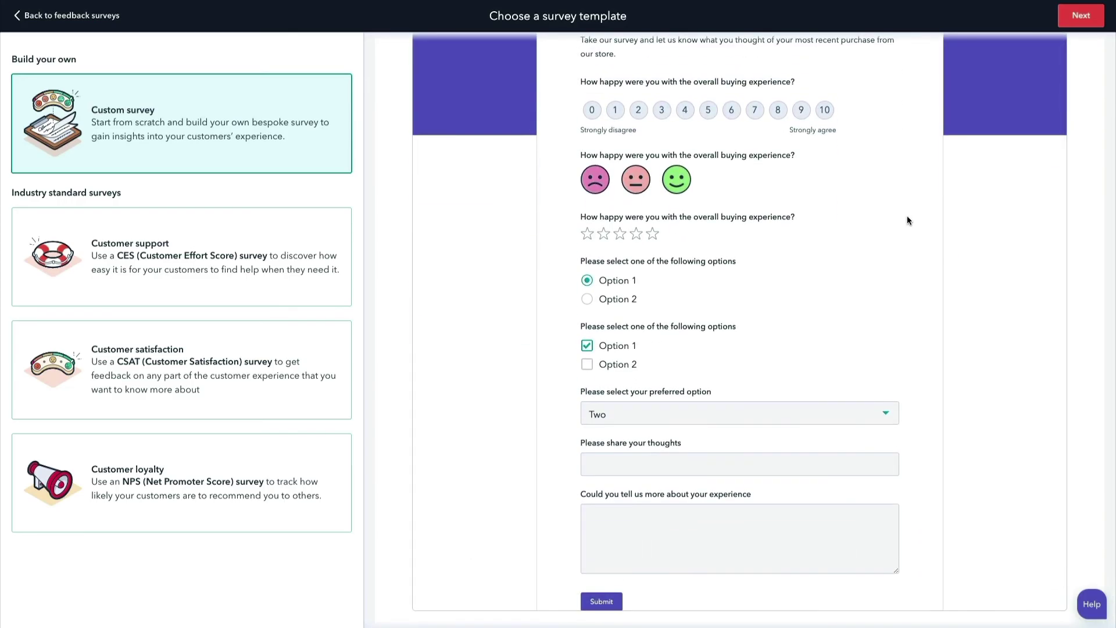
pyautogui.scroll(5, 909, 220)
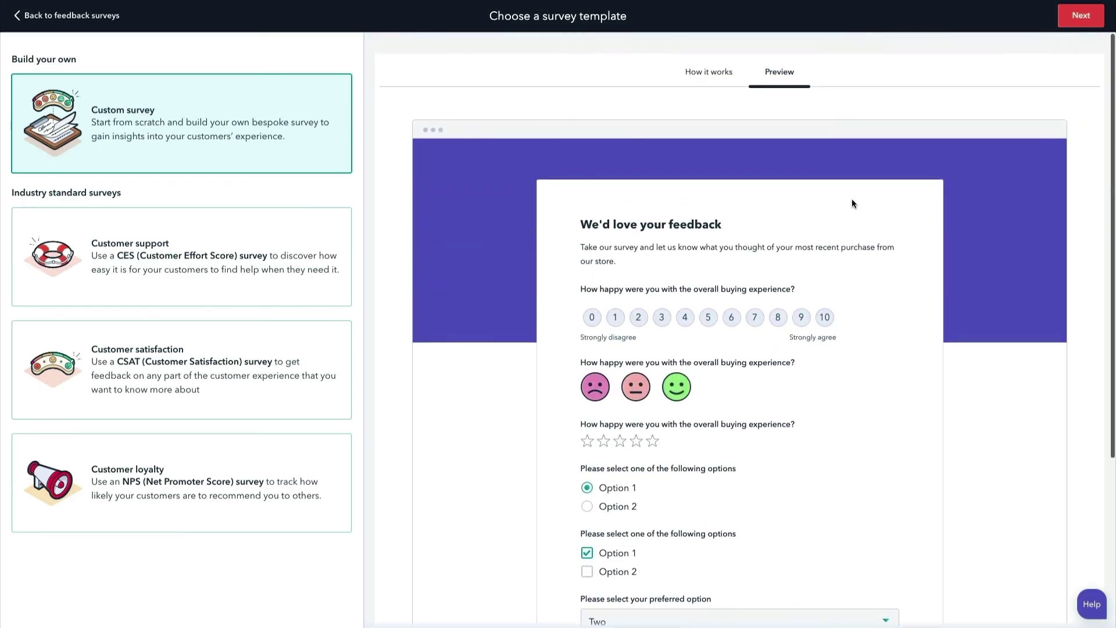
pyautogui.click(106, 16)
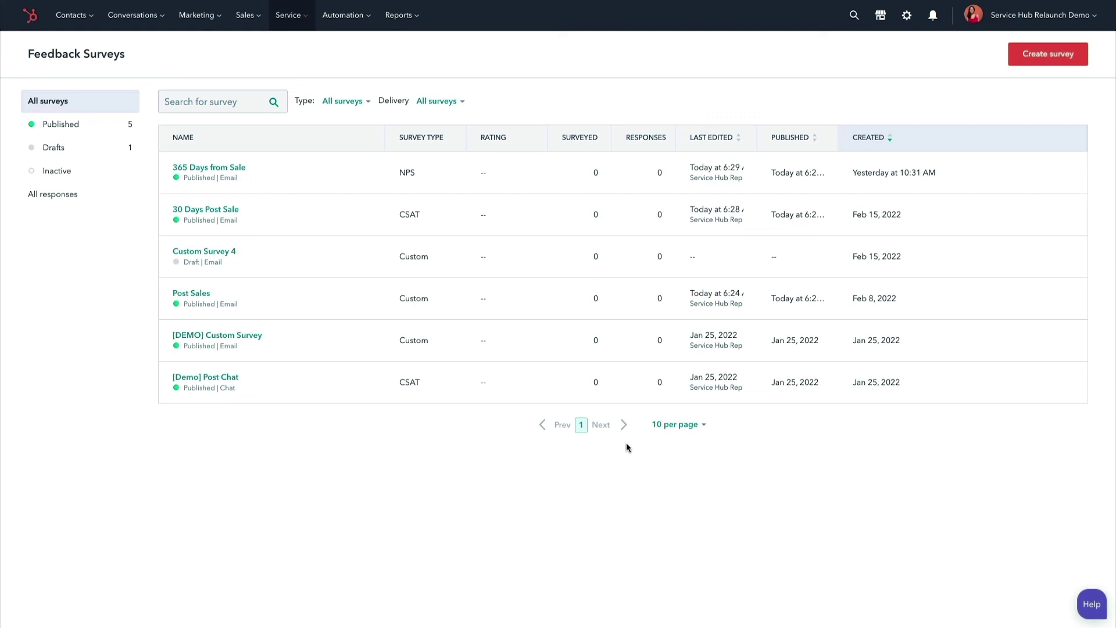
# - Open HubSpot Academy from the account options
pyautogui.click(1007, 21)
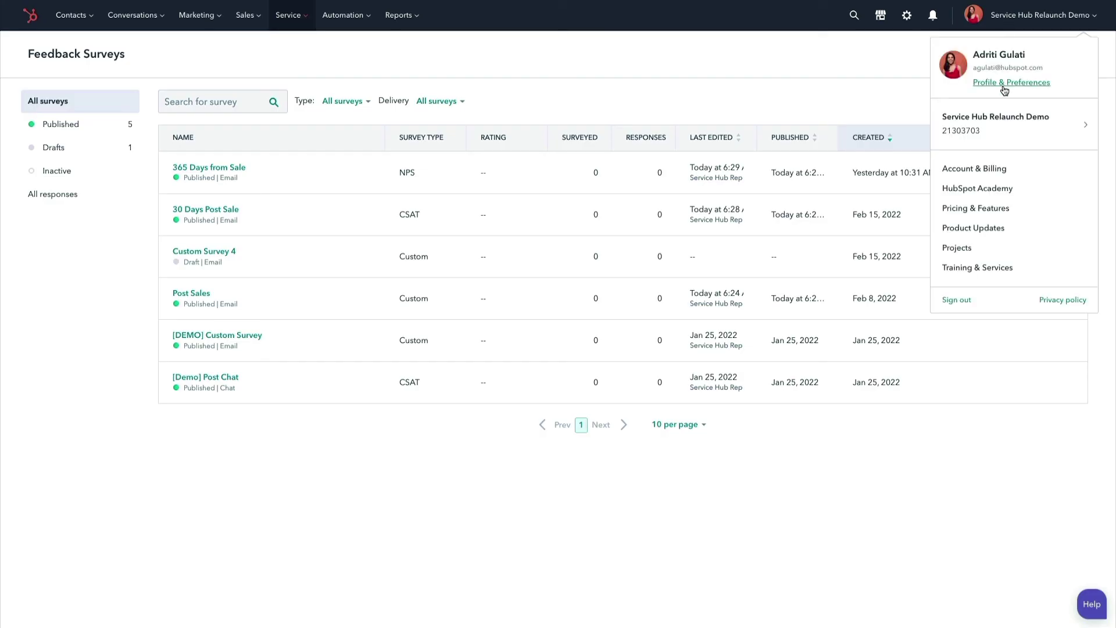
pyautogui.click(992, 189)
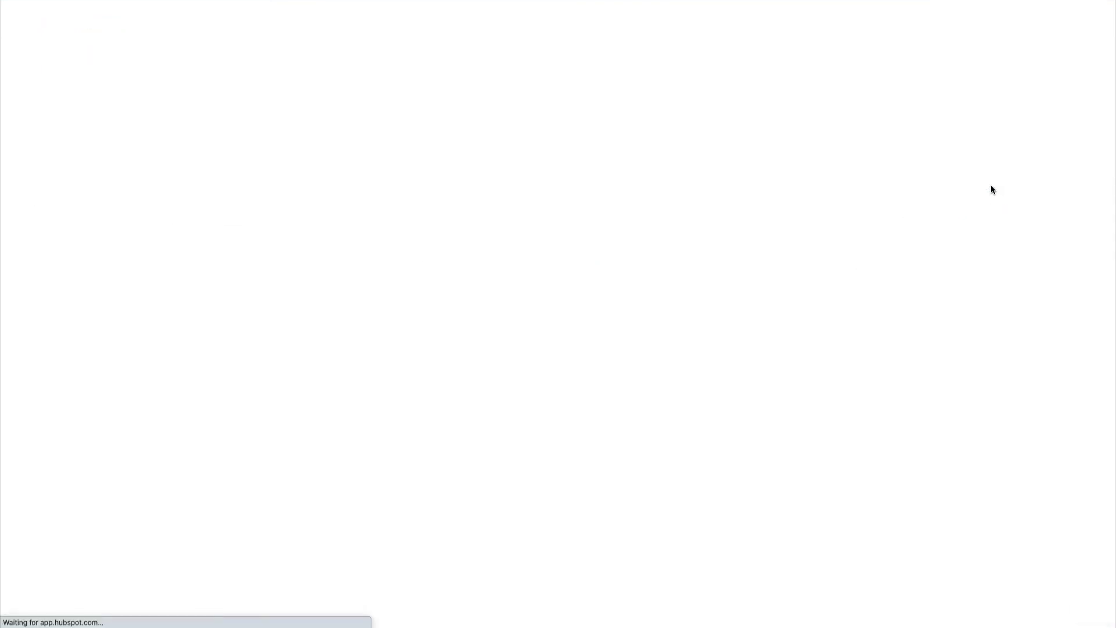